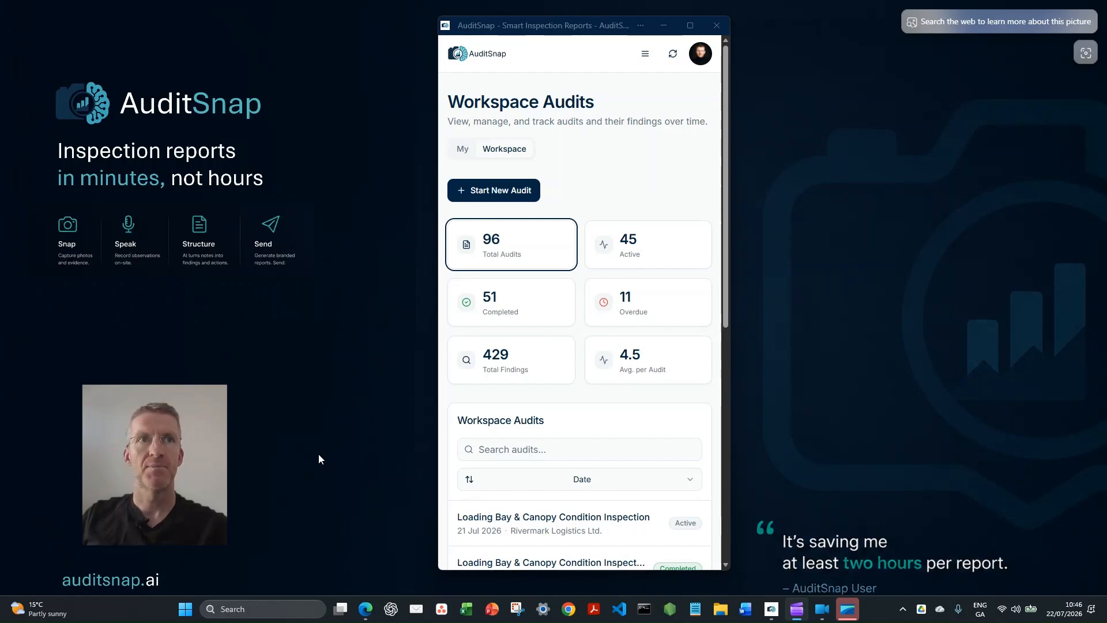
Step: Create a new inspection template named "Workshop Equipment & Safety Inspection" in the maximized app window
key(super+Up)
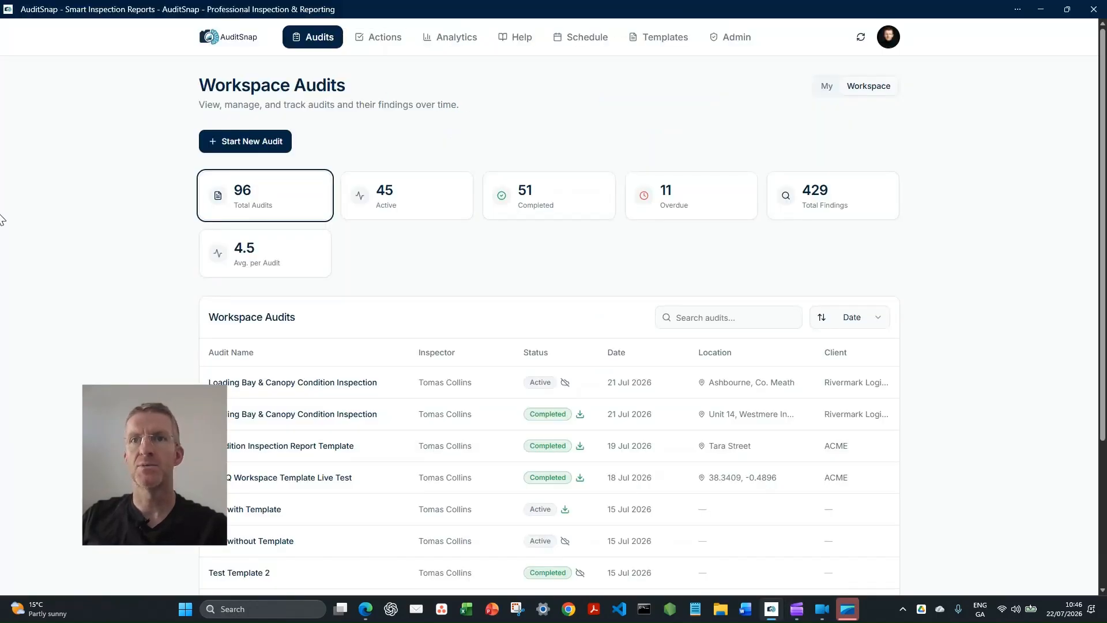
click(667, 42)
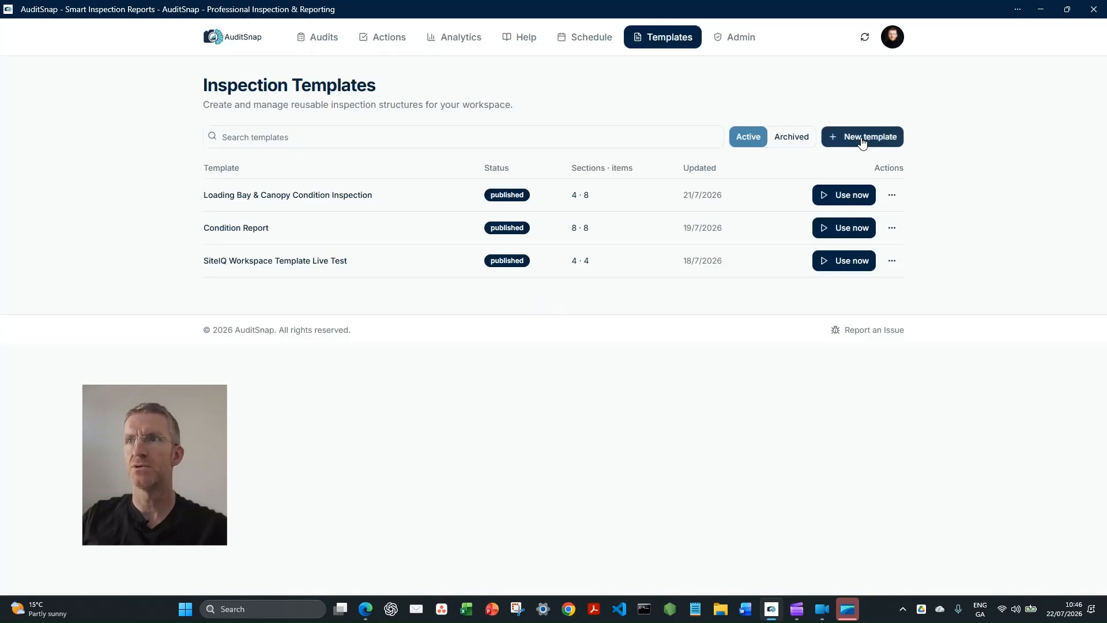
click(861, 137)
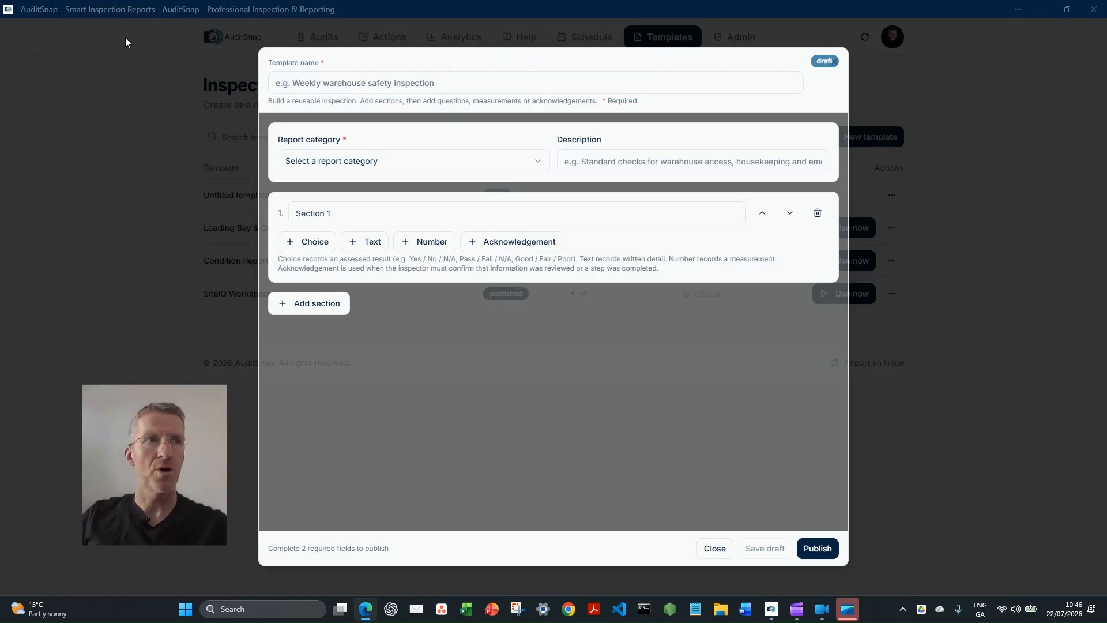
click(343, 83)
text(Workshop Equipment & Safety Inspection)
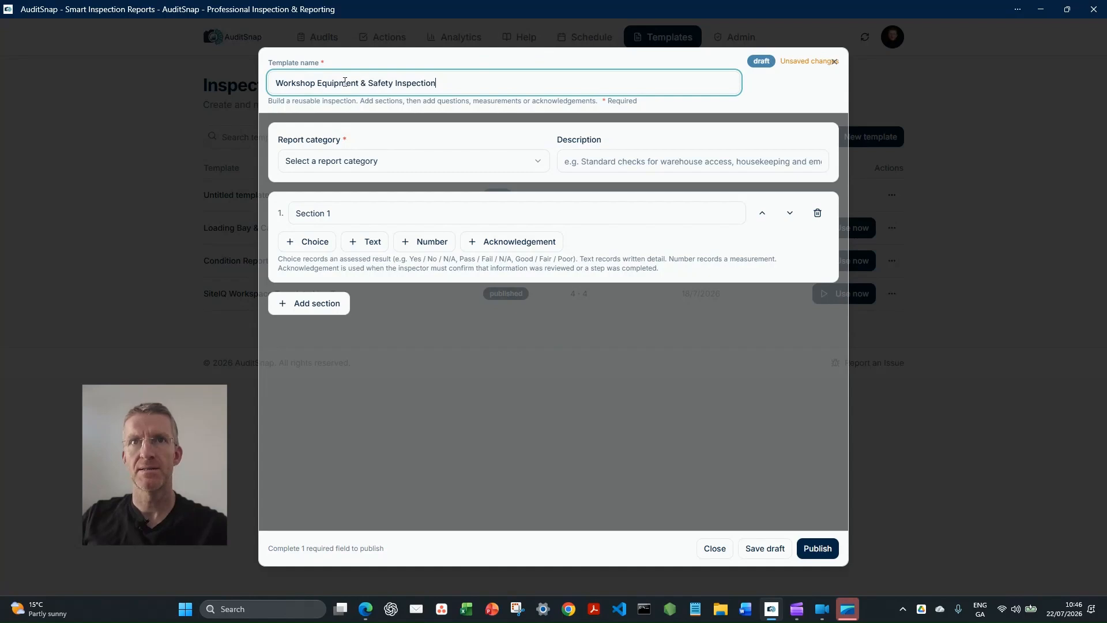
Step: Set the template's report category to Safety Inspection
click(524, 163)
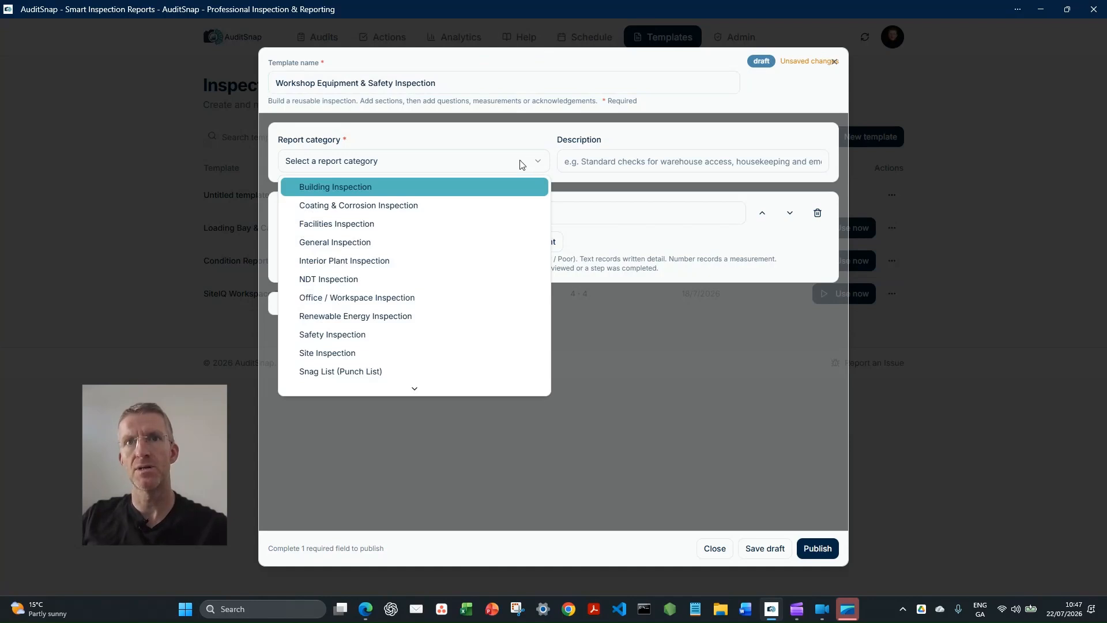
scroll(376, 251, down, 2)
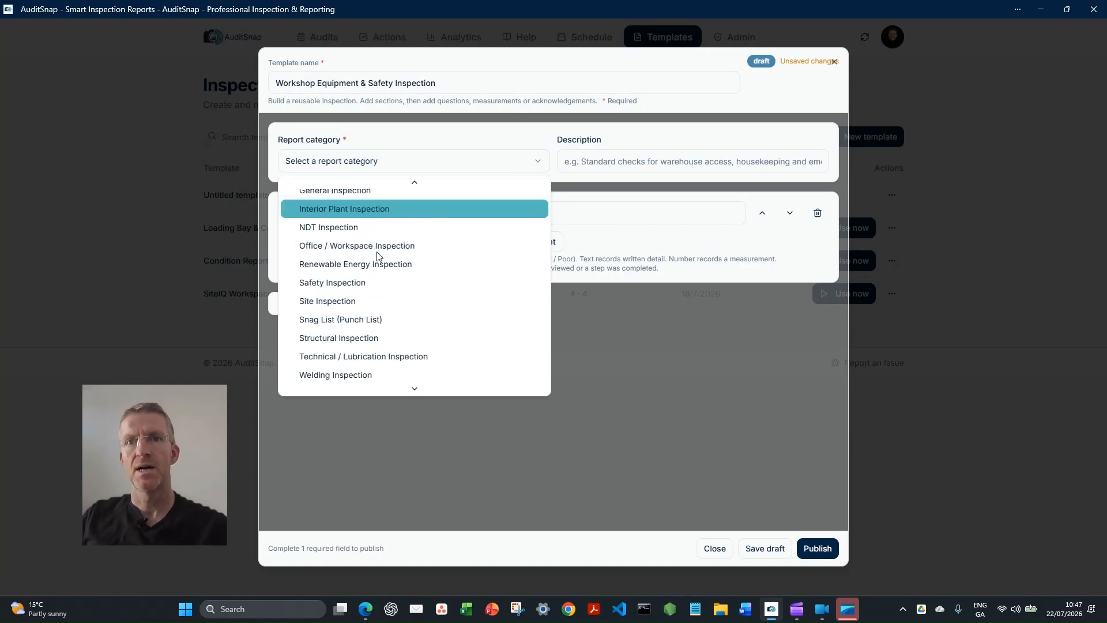
click(419, 292)
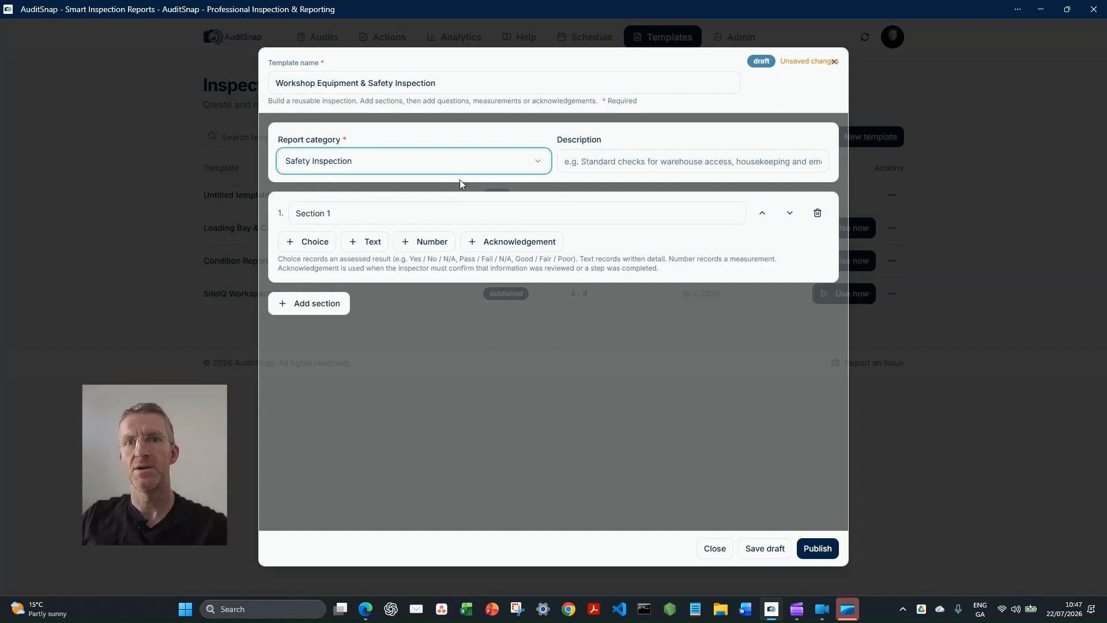
Step: Enter the template description "A visual inspection of mechanical equipment, supporting structures, access platforms and surrounding safety conditions."
key(alt+Tab)
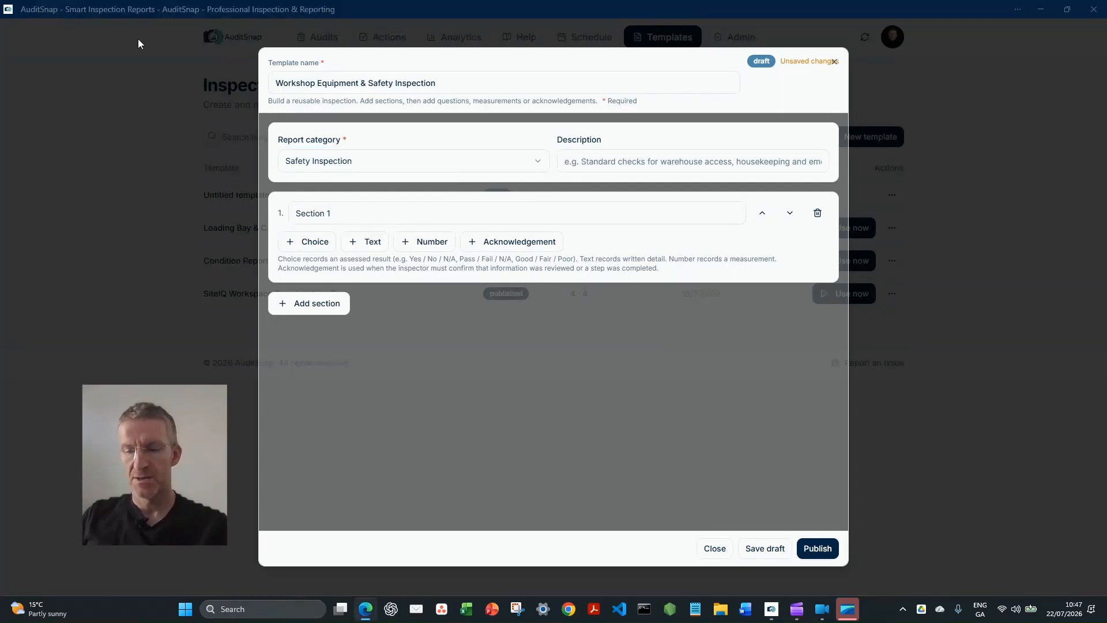
click(609, 162)
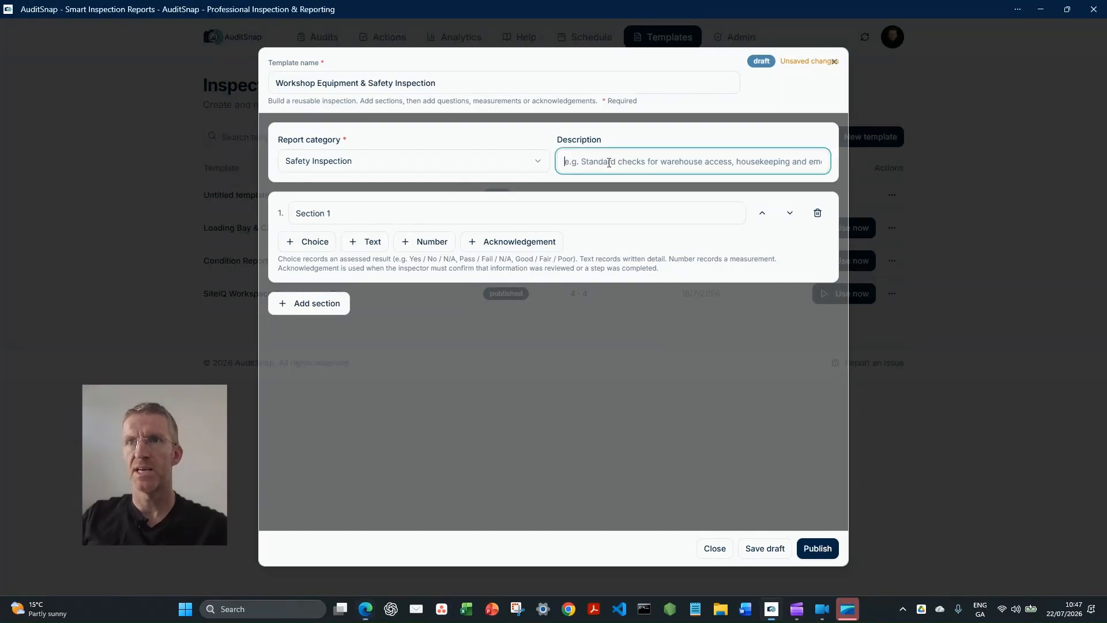
key(ctrl+v)
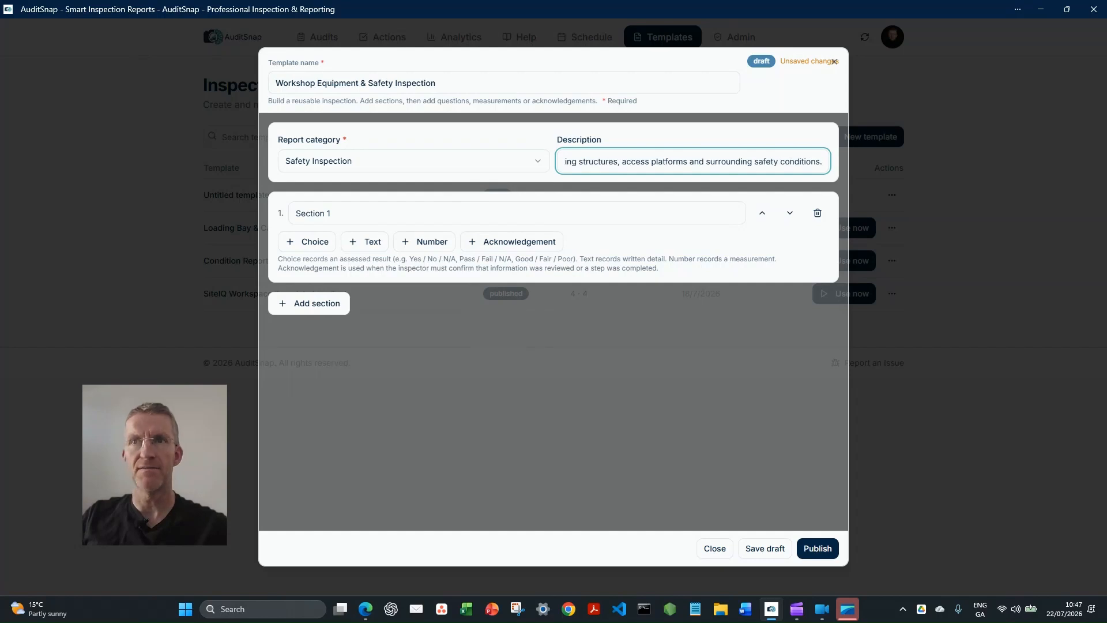
text(.)
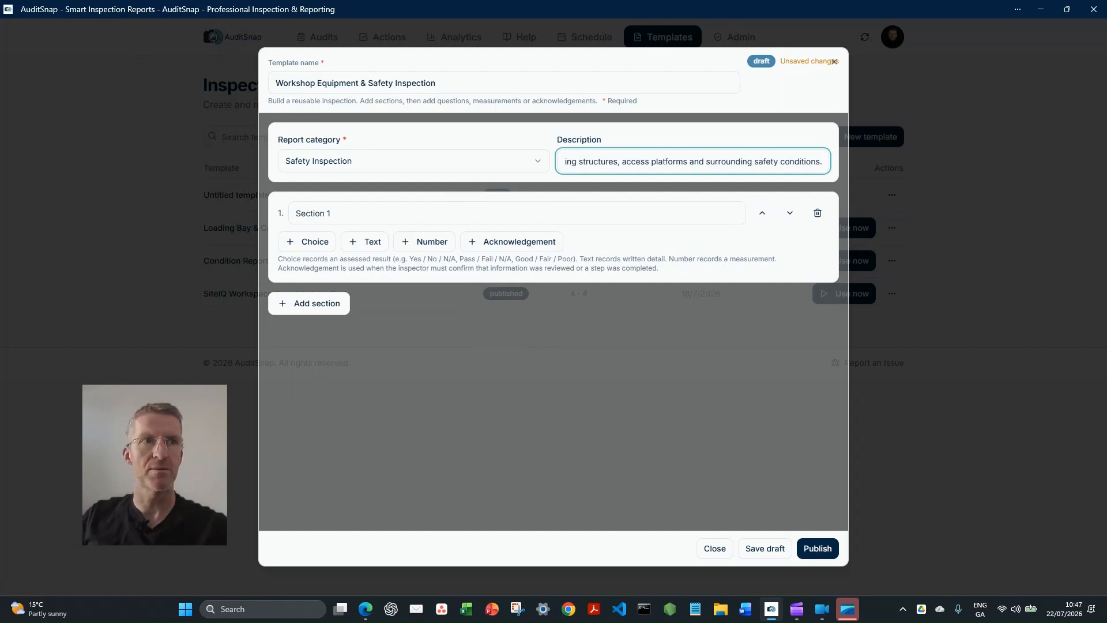
click(514, 200)
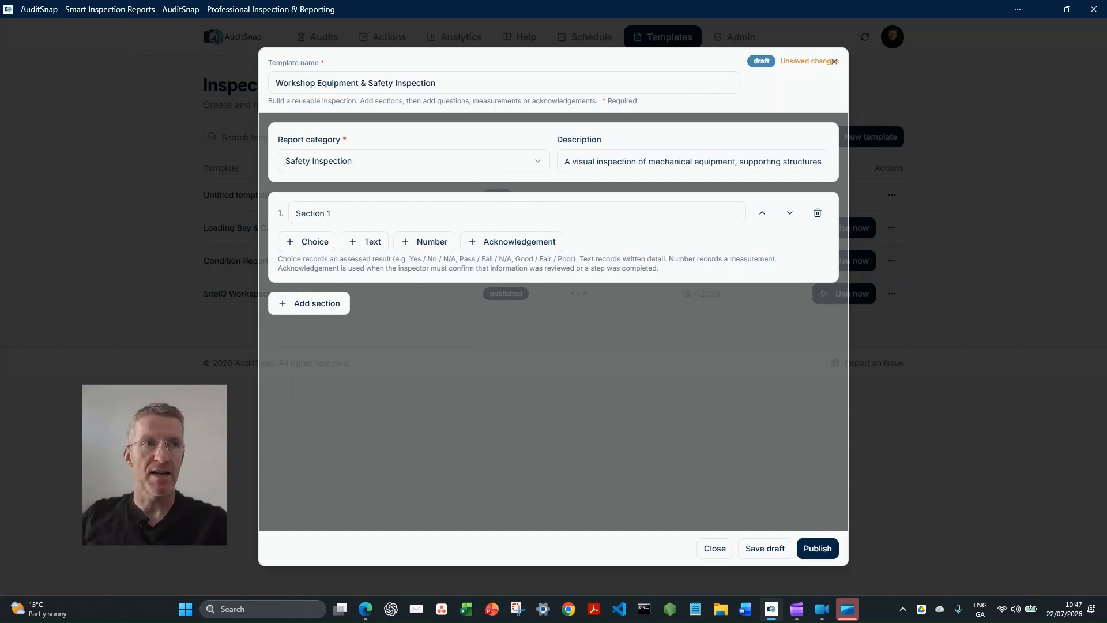
Step: Rename the template's first section to "Section 1 — Inspection Details"
key(alt+Tab)
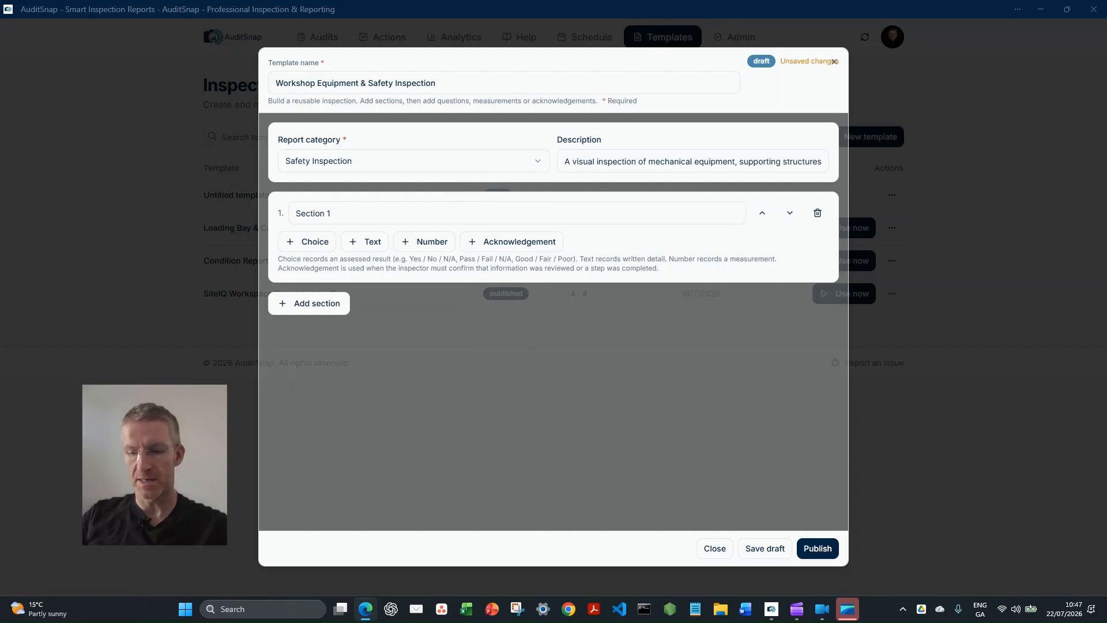
triple_click(291, 225)
text(Section 1 — Inspection Details)
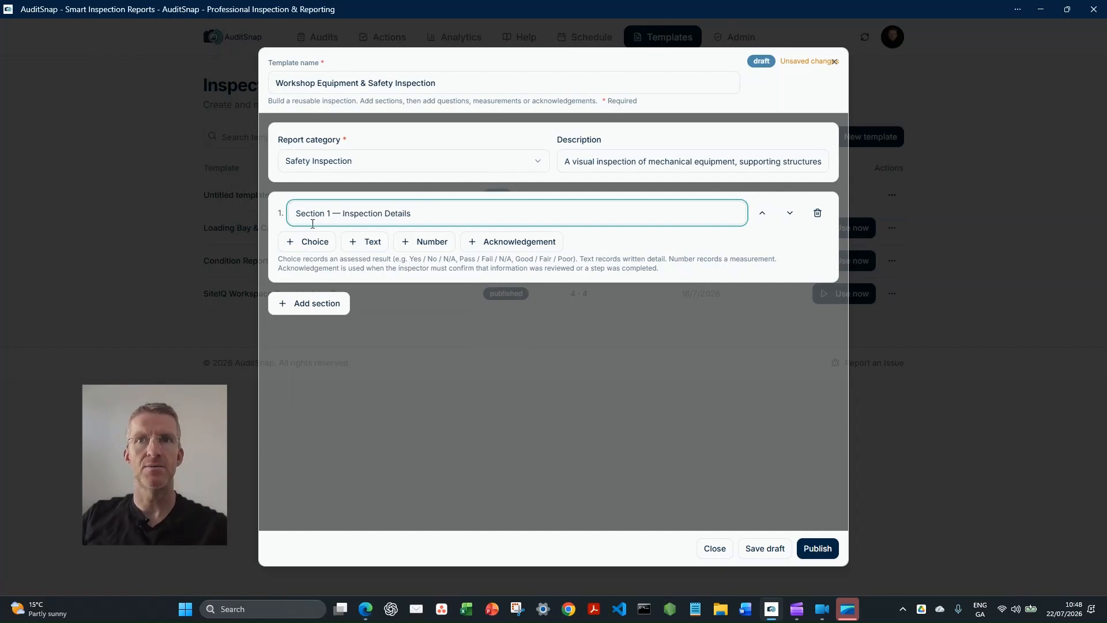
Step: Add a text item "Area or equipment inspected" and a number item "Number of equipment items checked" to the Inspection Details section
click(371, 242)
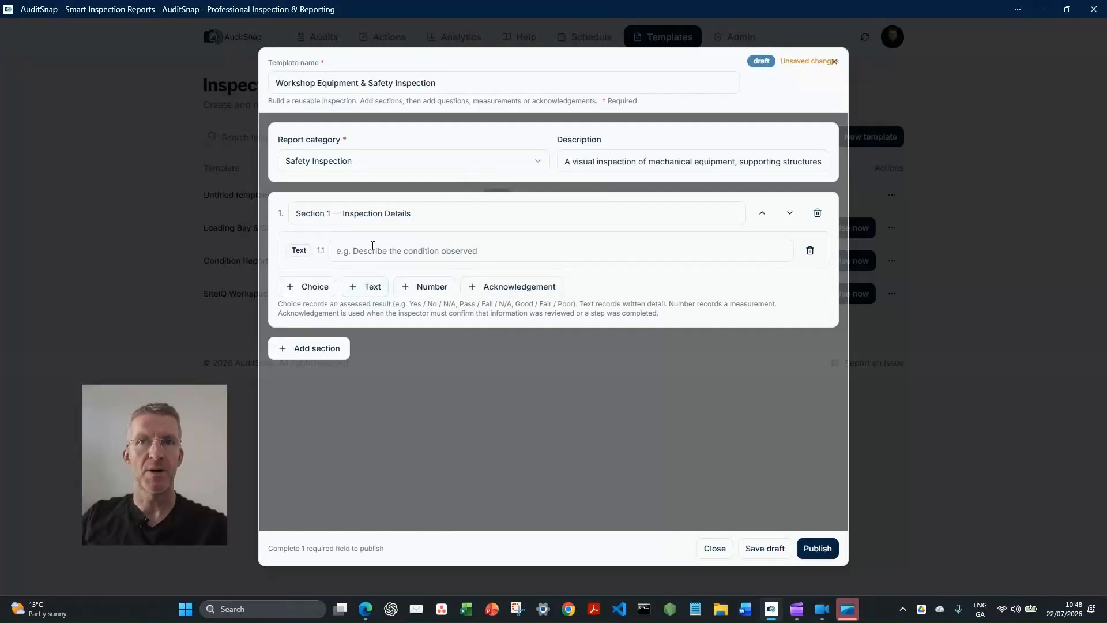
key(alt+Tab)
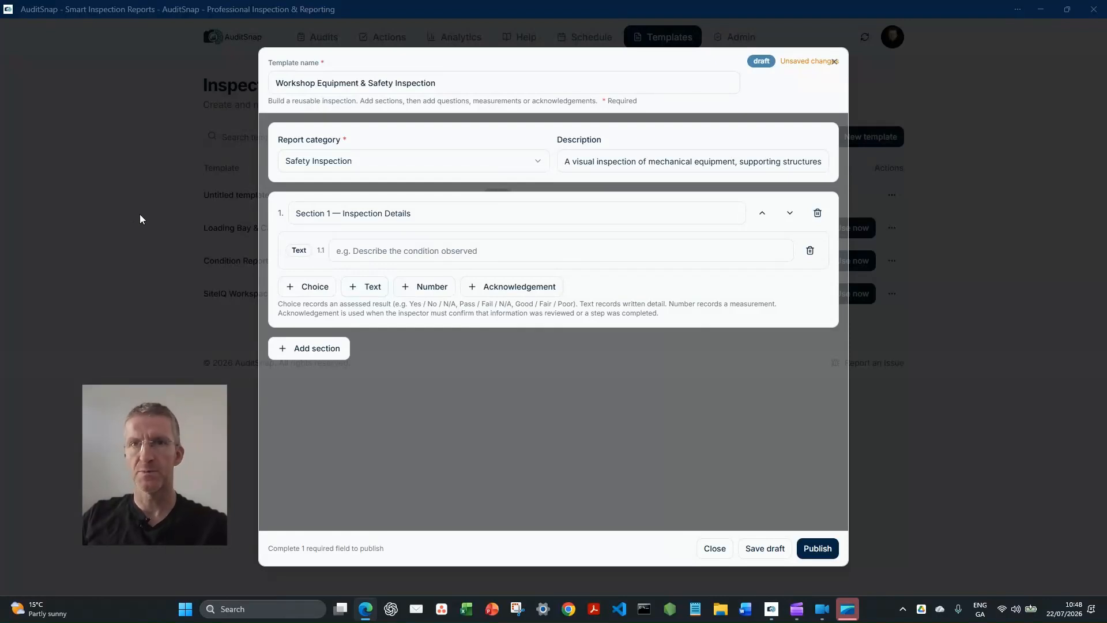
click(440, 253)
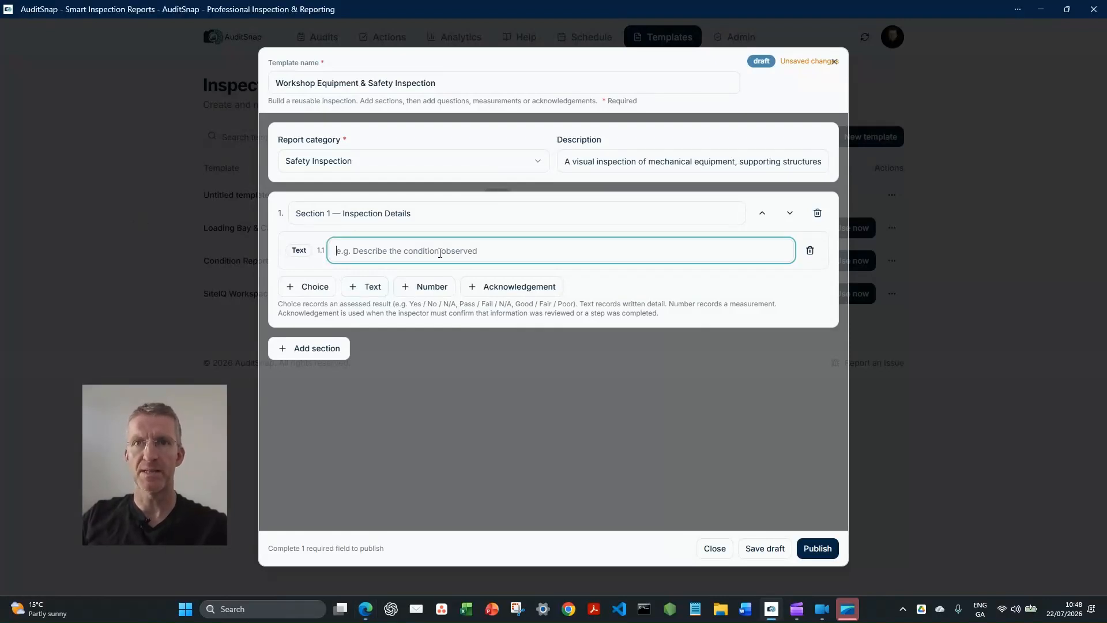
text(Area or equipment inspected)
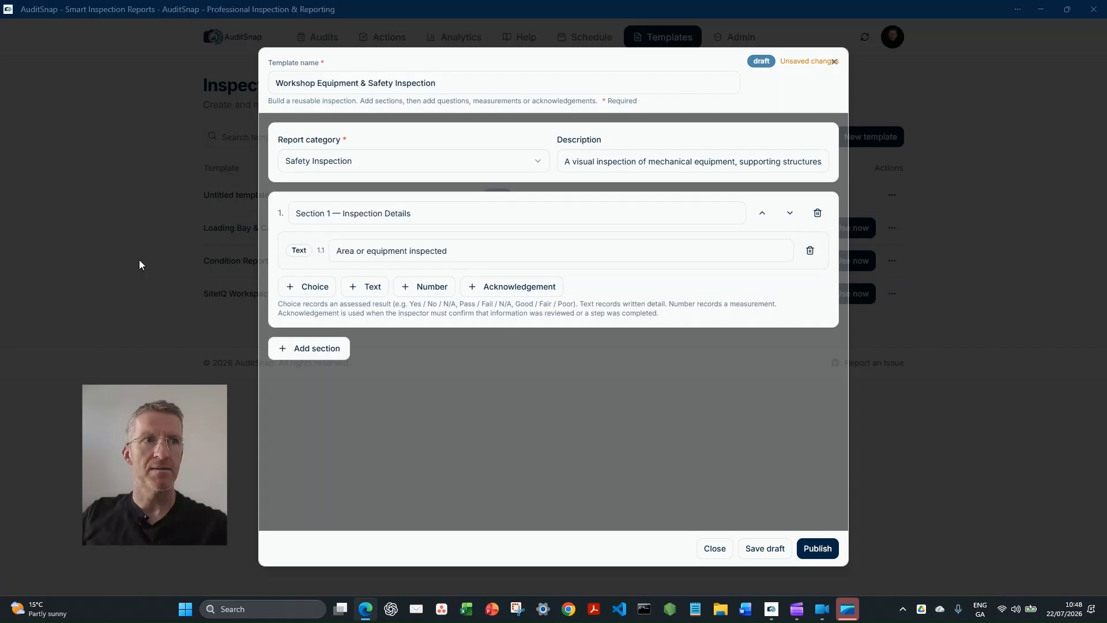
click(427, 286)
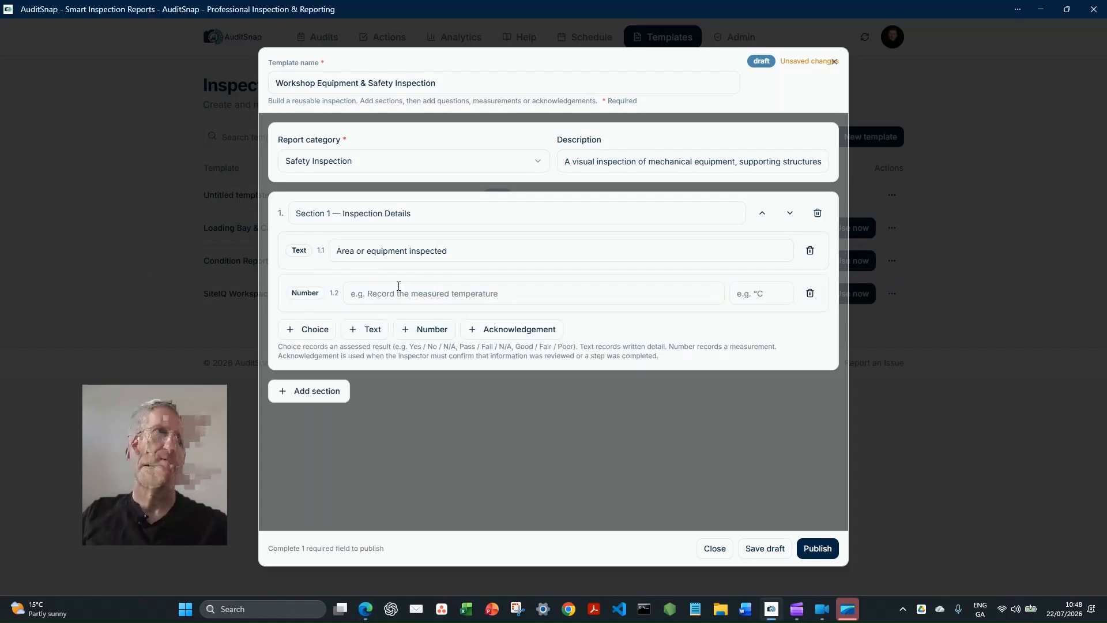
text(Number of equipment items checked)
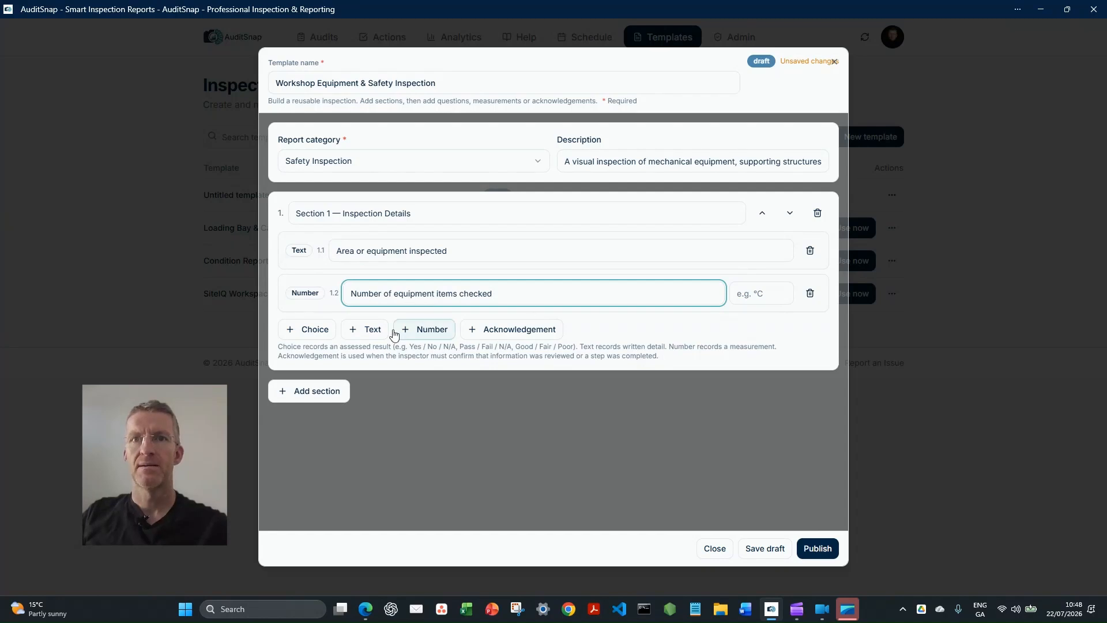
click(474, 393)
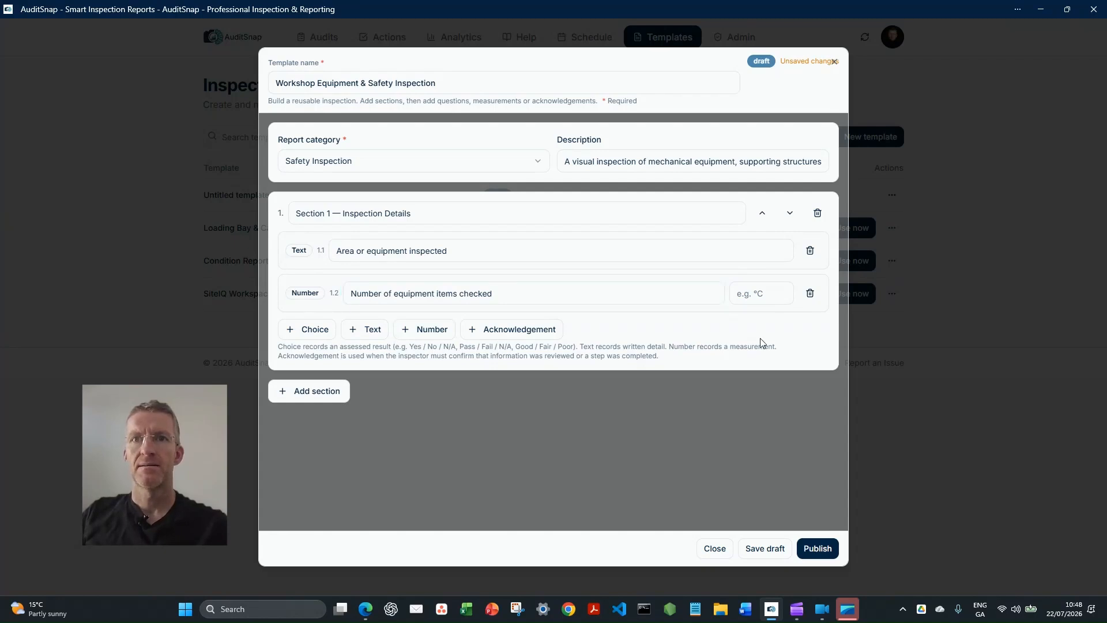
Step: Add a second section to the template and name it "Section 2 — Equipment Condition"
click(309, 390)
key(alt+Tab)
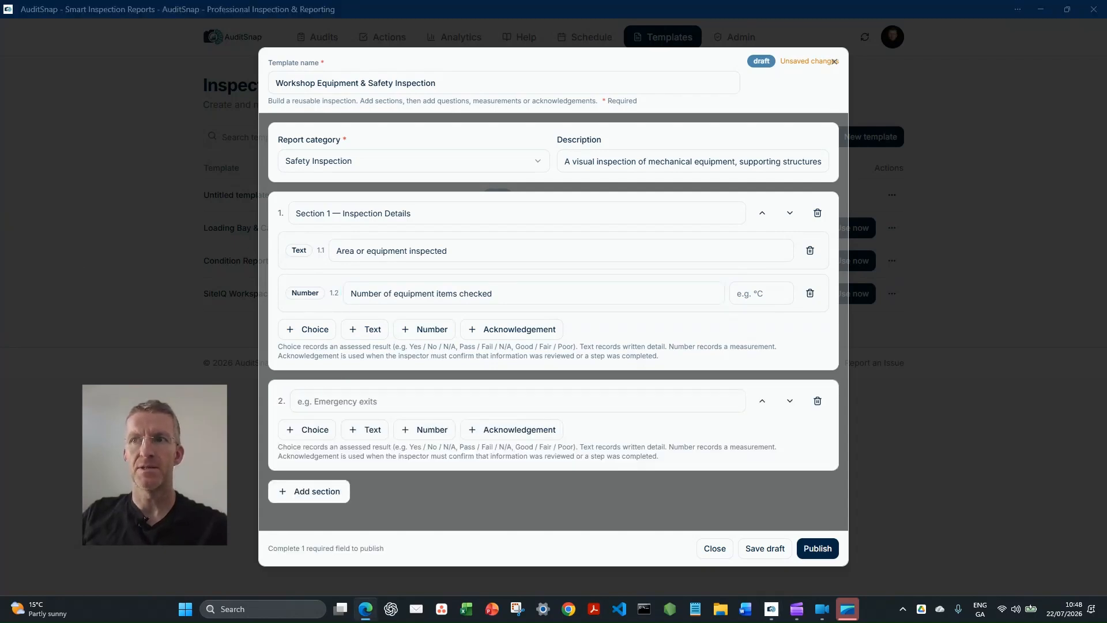
click(371, 401)
text(Section 2 — Equipment Condition)
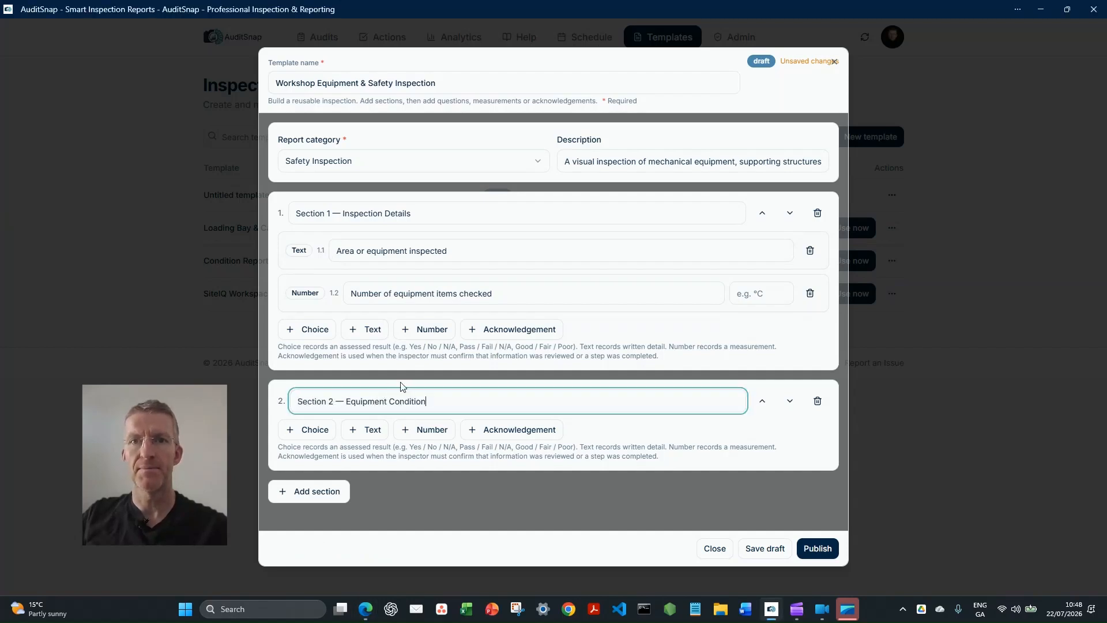
Step: Add a text item "Describe any visible damage, corrosion or defects" and a choice item "Is the equipment in acceptable condition?" to the Equipment Condition section
key(alt+Tab)
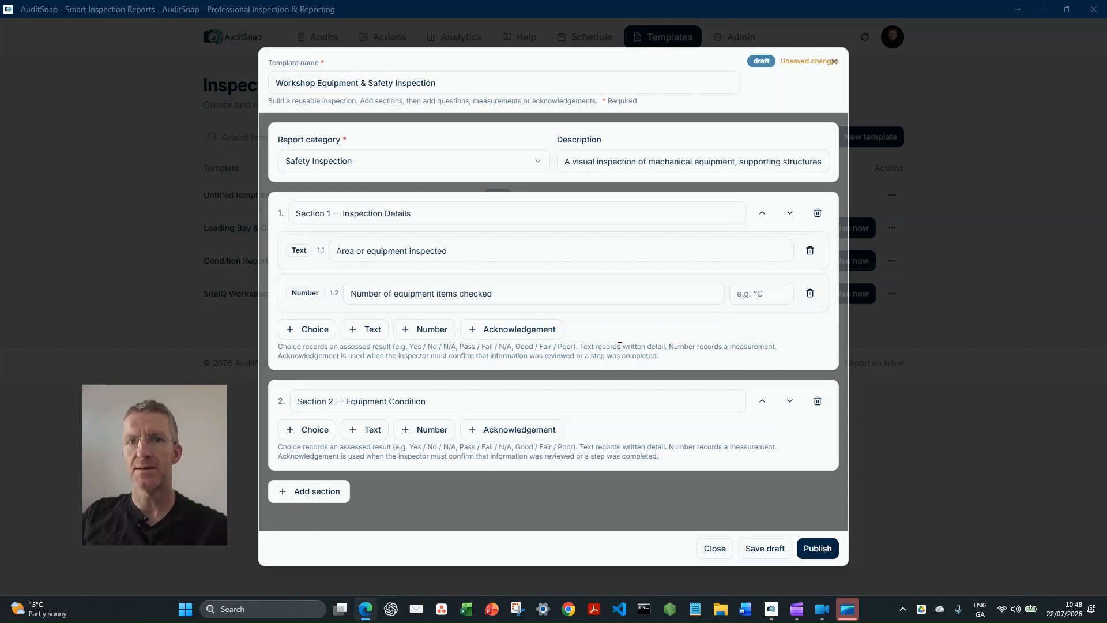
click(367, 430)
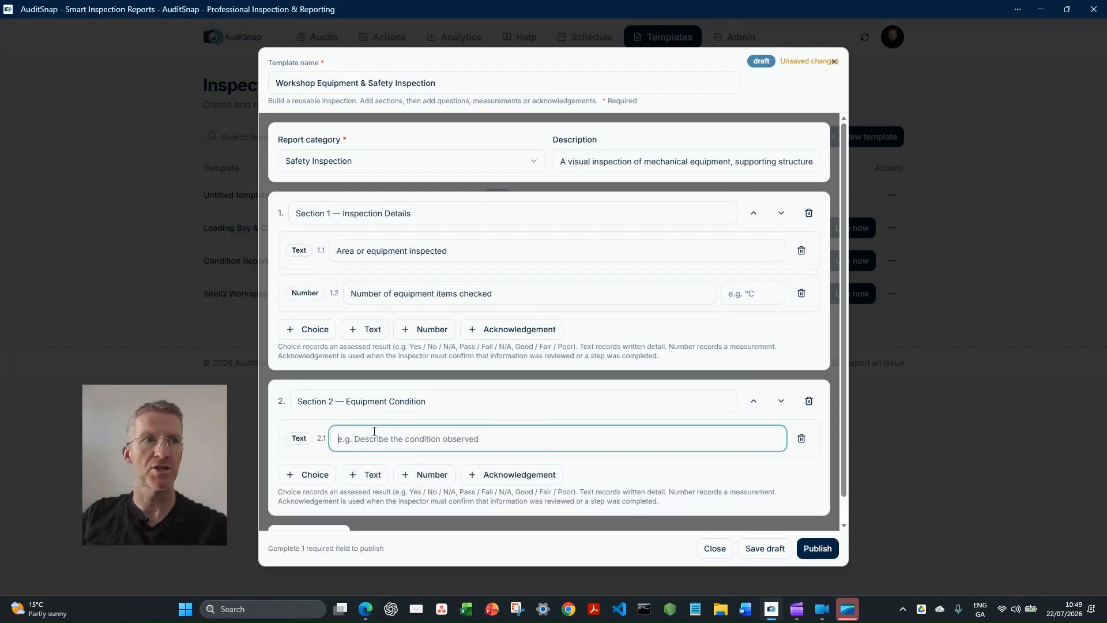
text(Describe any visible damage, corrosion or defects)
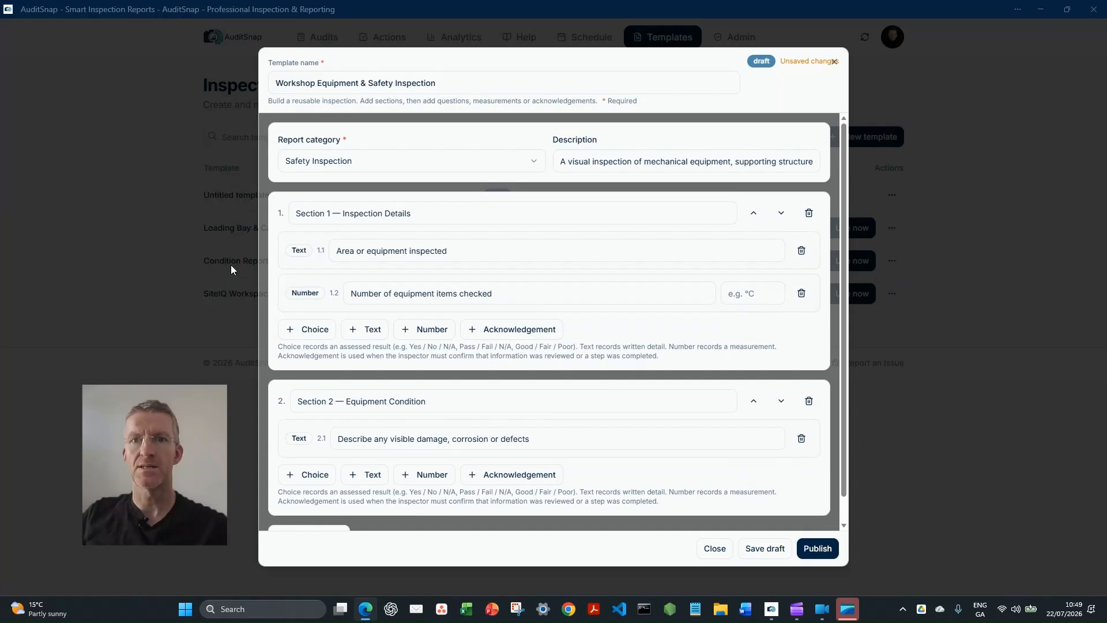
click(304, 475)
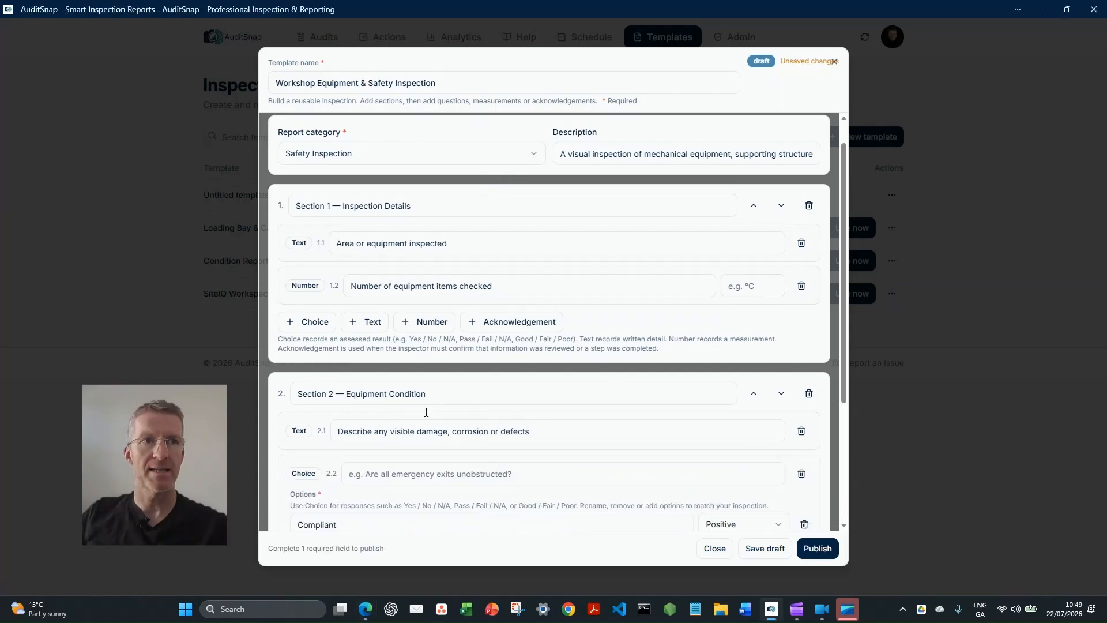
scroll(426, 412, down, 4)
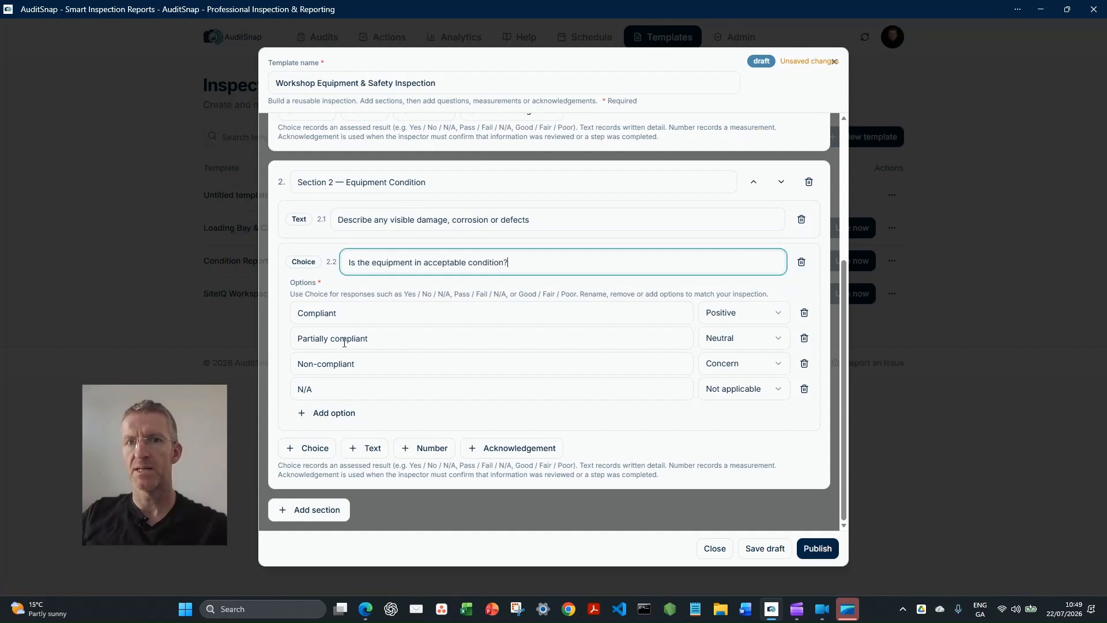
Step: Examine the answer options of the equipment condition question and the rating assigned to each option
click(776, 319)
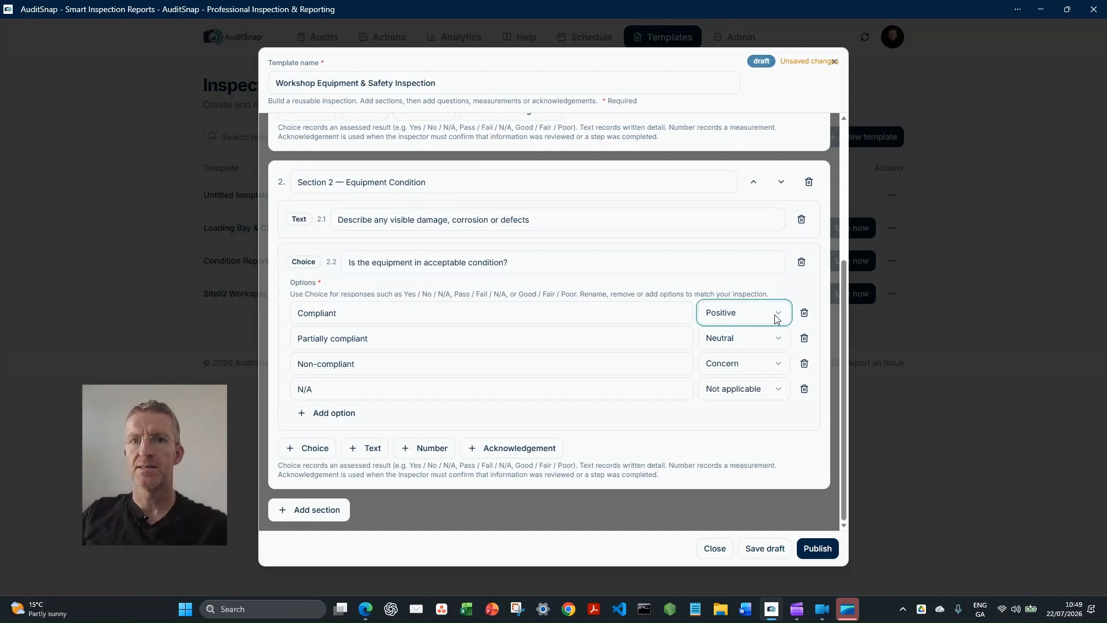
click(474, 311)
drag(459, 310, 276, 319)
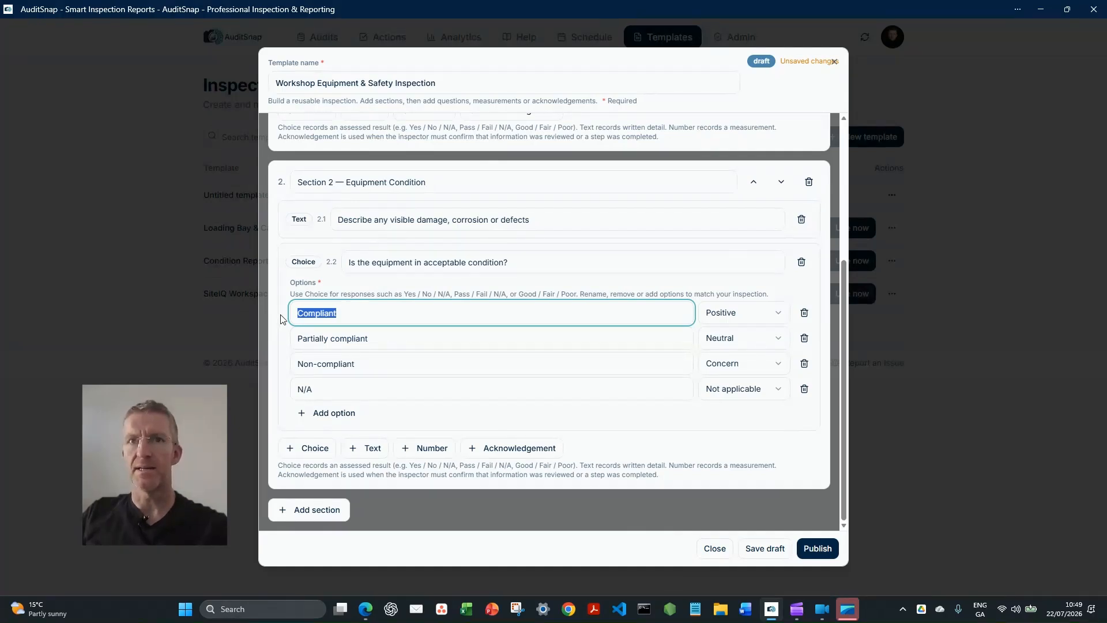
click(695, 408)
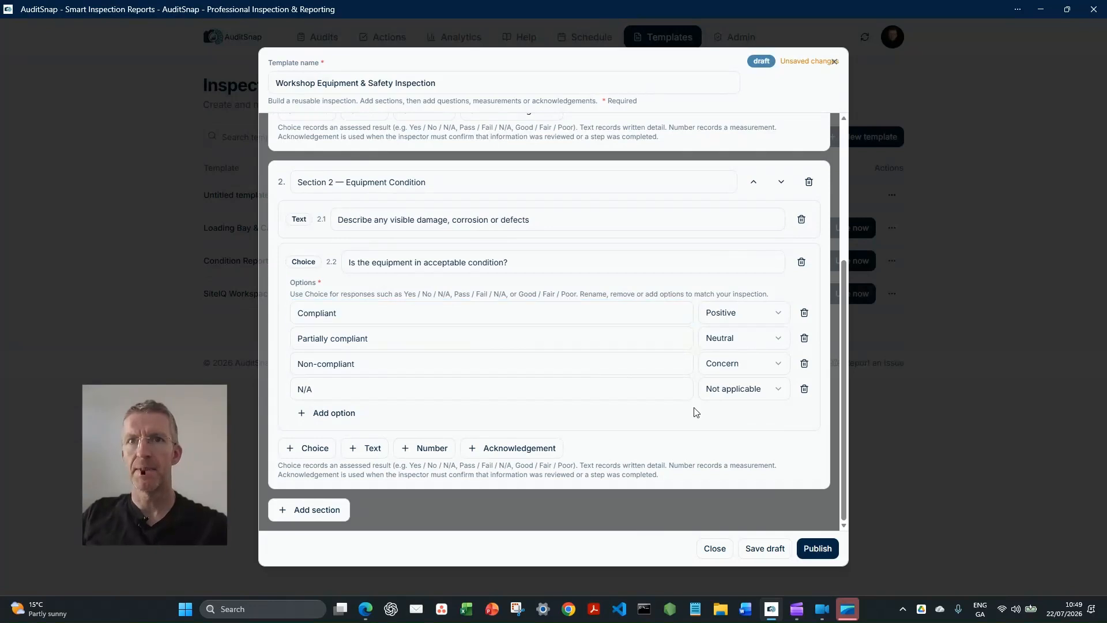
click(757, 318)
click(759, 319)
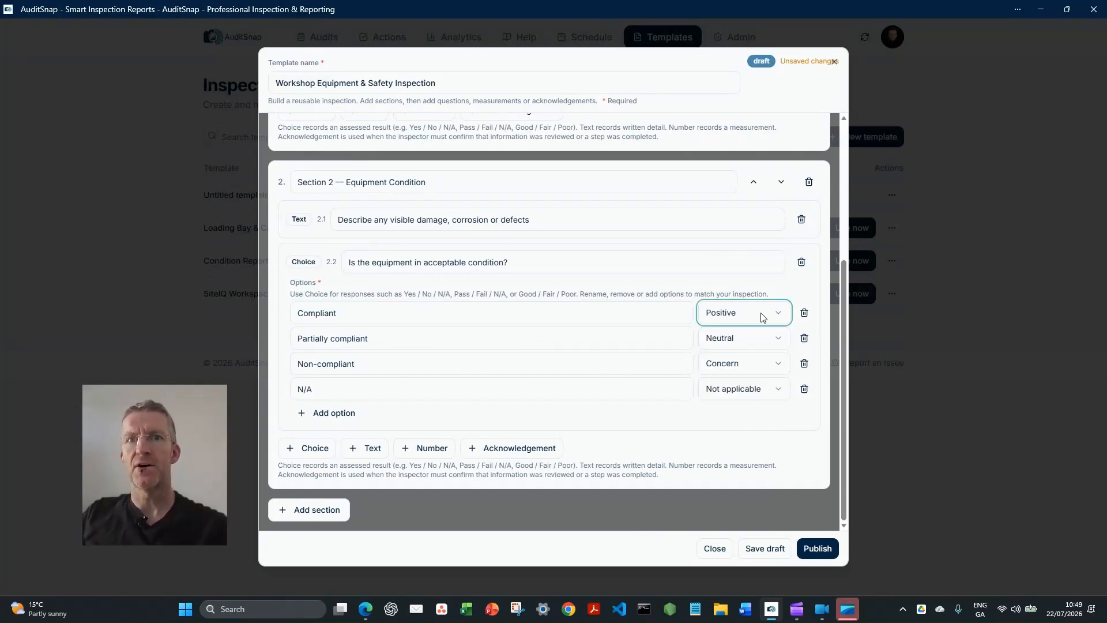
click(751, 349)
click(738, 420)
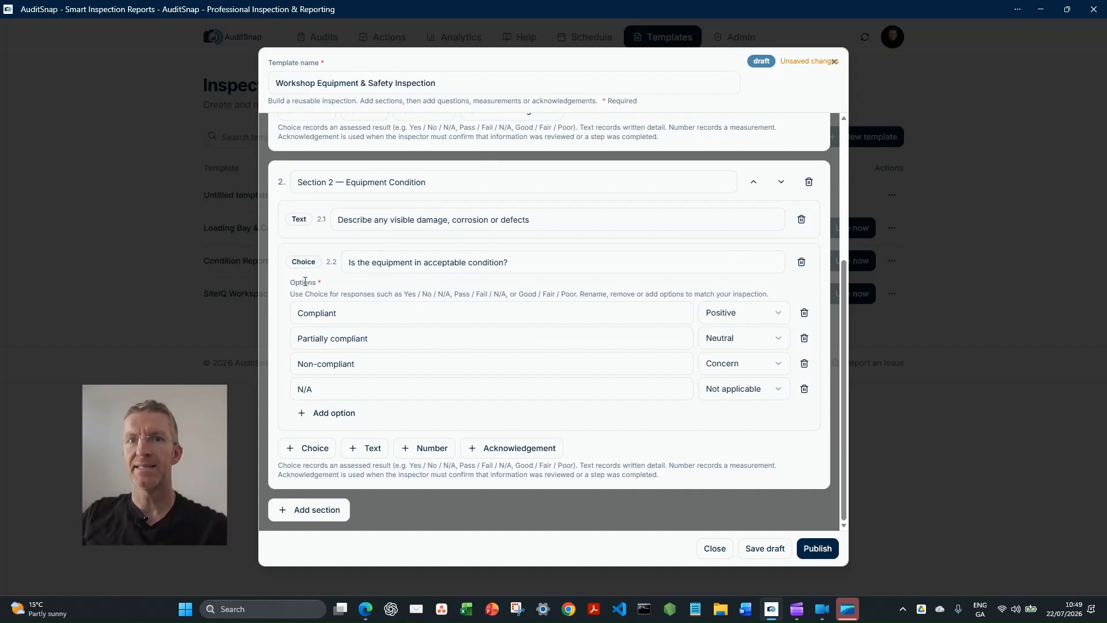
Step: Add a third section to the template and name it "Section 3 — Access and Safety"
click(310, 509)
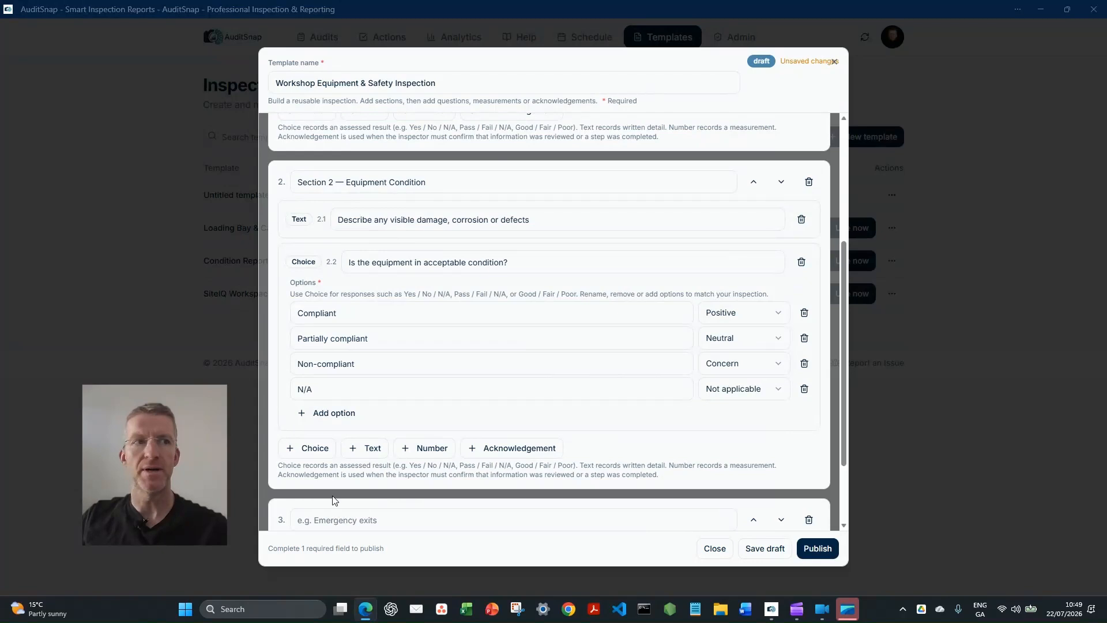
click(334, 516)
text(Section 3 — Access and Safety)
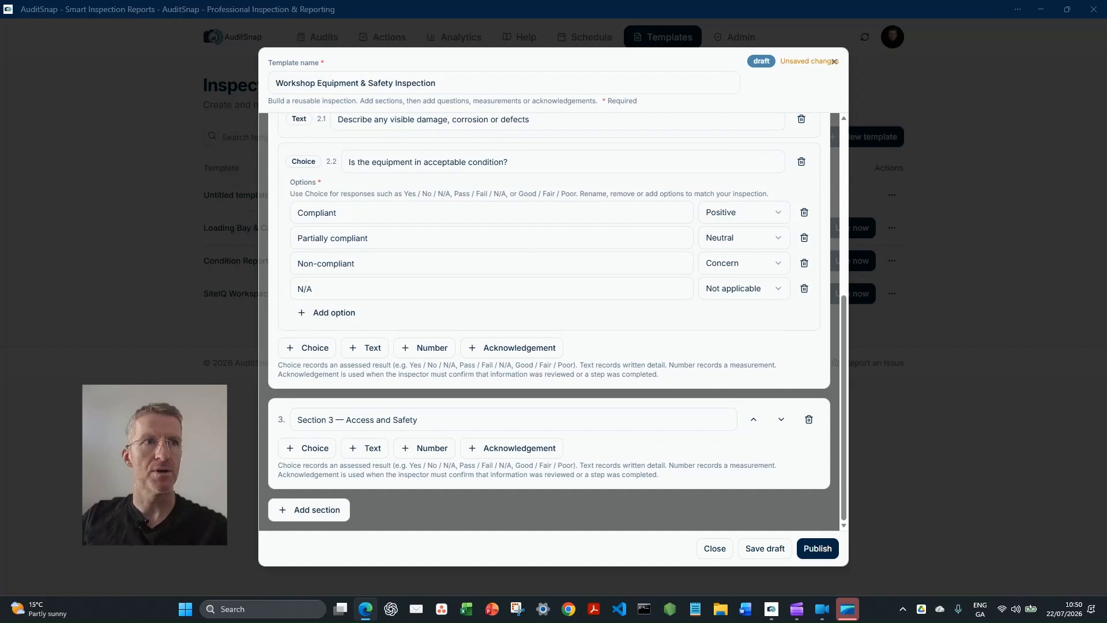
Step: Add a text item "Record any access, guarding or safety concerns" and acknowledgement "Confirm that access platforms, handrails and surrounding areas have been checked" to Section 3
click(367, 453)
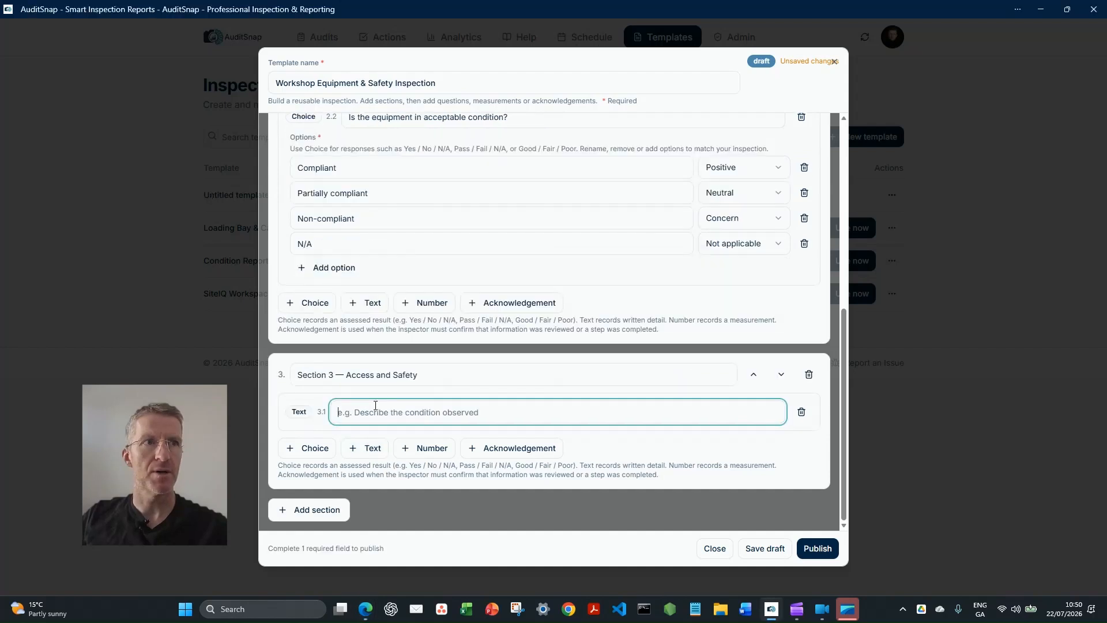
text(Record any access, guarding or safety concerns)
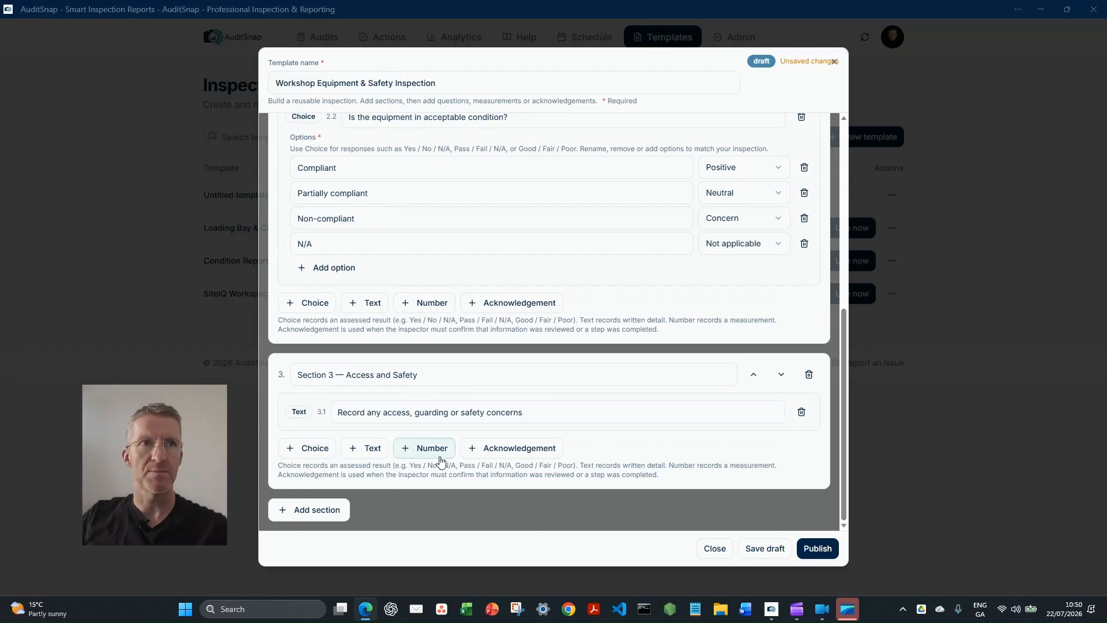
click(505, 451)
click(419, 455)
text(Confirm that access platforms, handrails and surrounding areas have been checked)
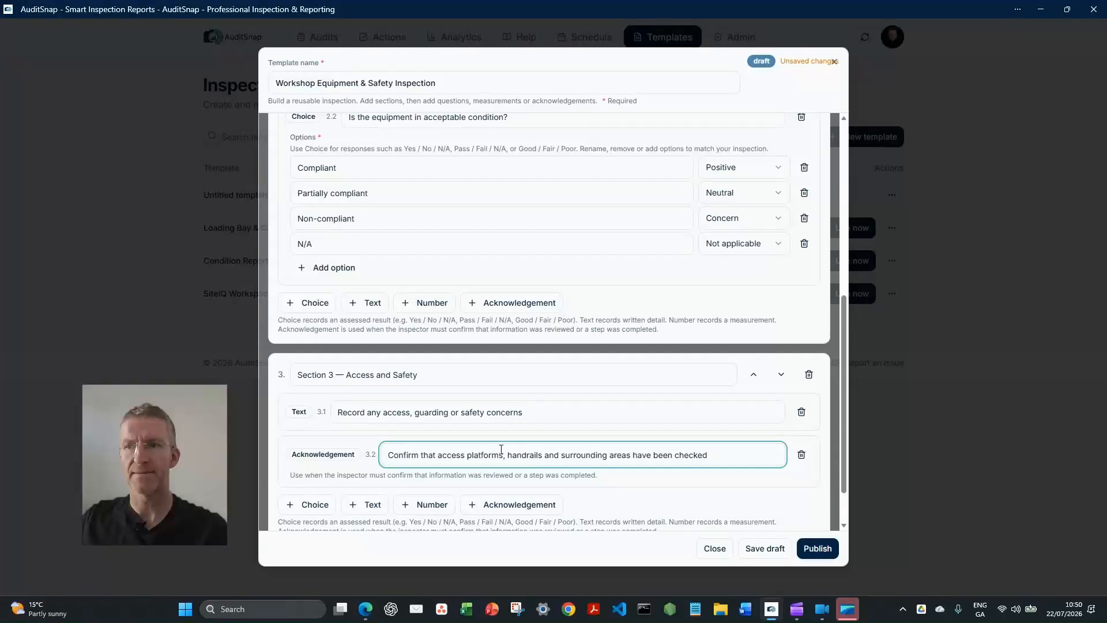
Step: Add a fourth section to the template and name it "Section 4 — Maintenance Assessment"
scroll(408, 373, down, 1)
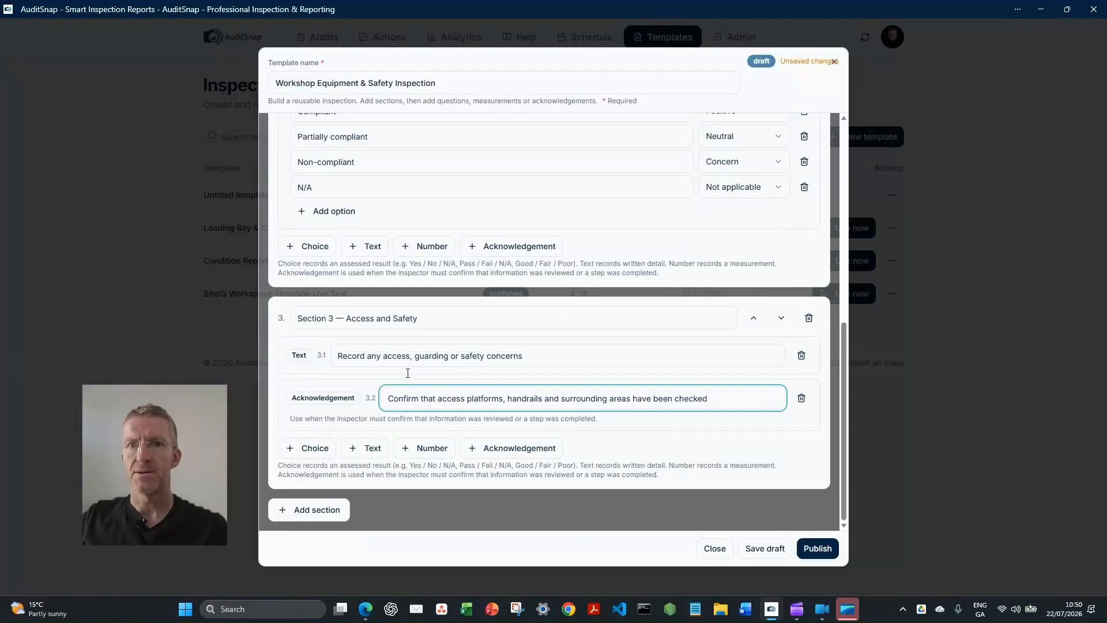
click(308, 509)
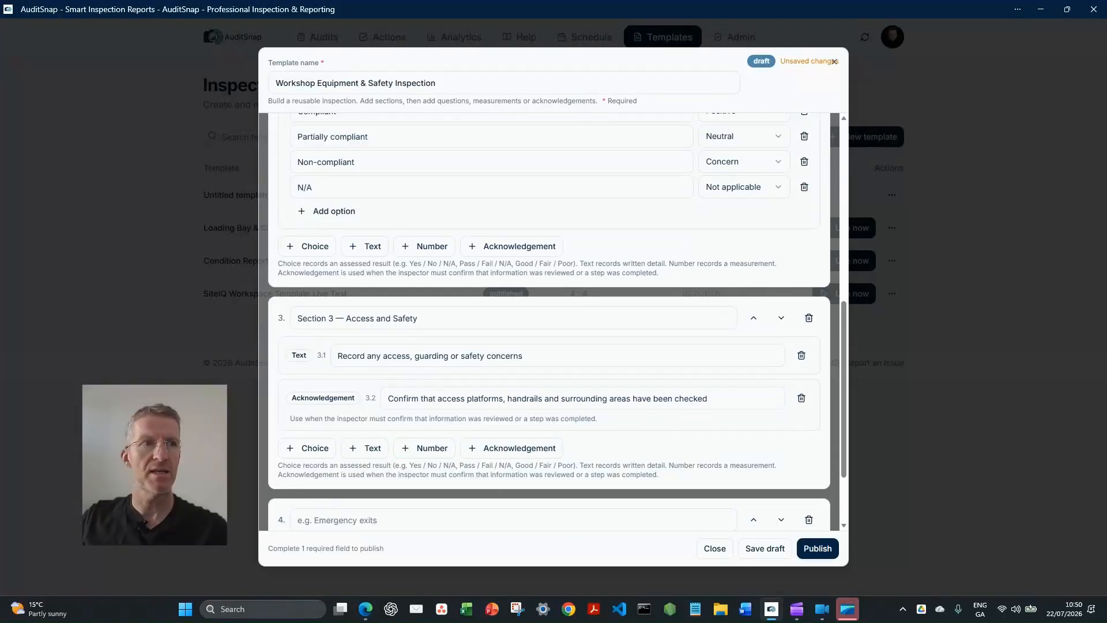
key(alt+Tab)
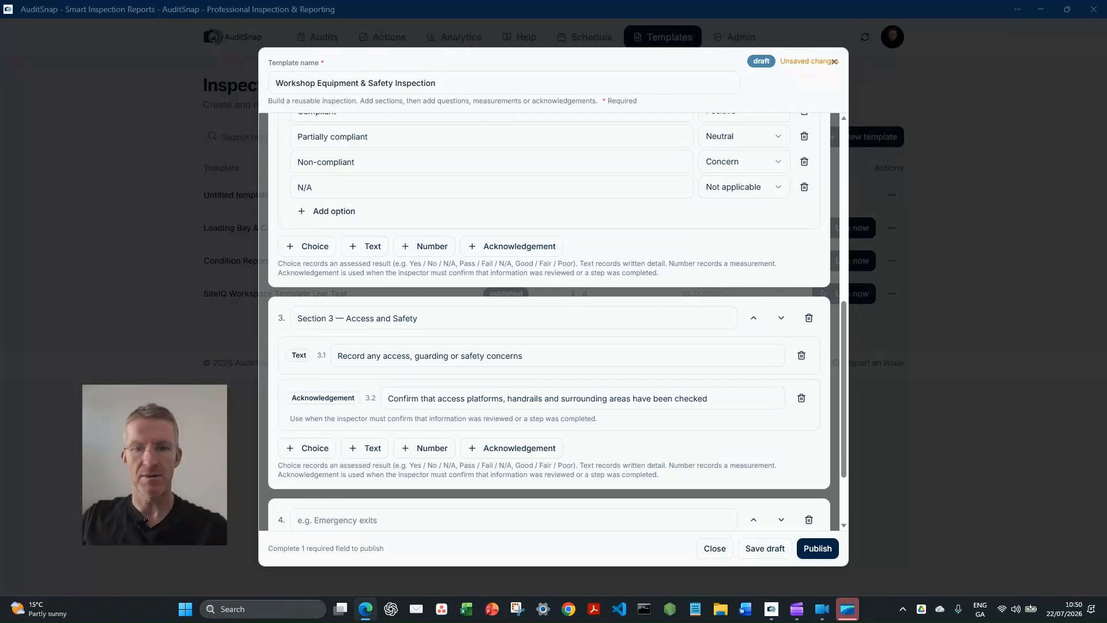
click(403, 518)
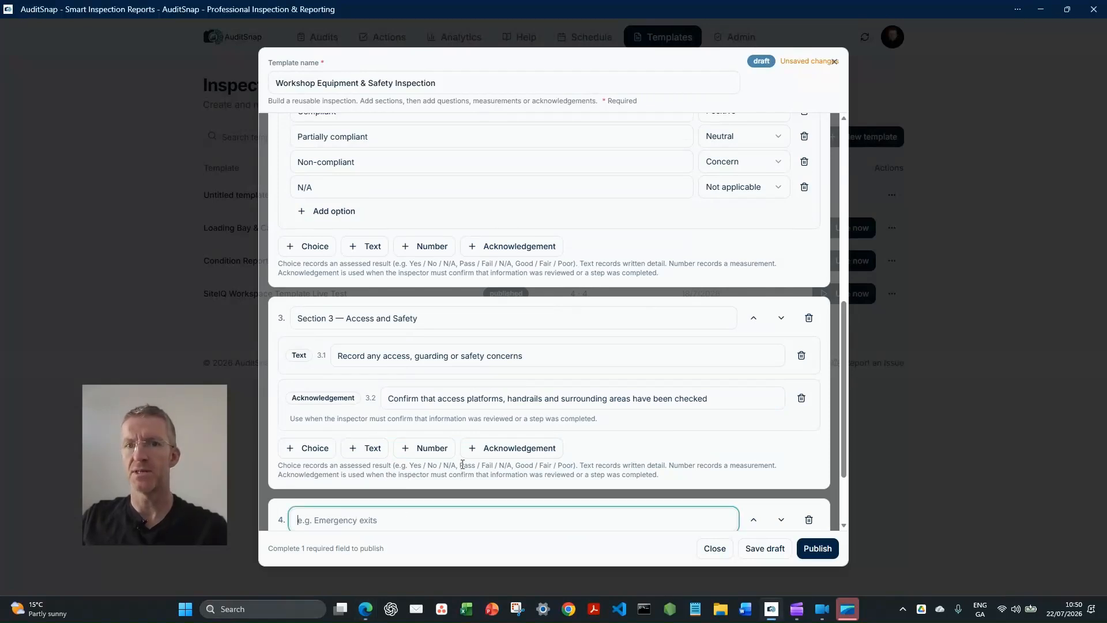
text(Section 4 — Maintenance Assessment)
scroll(843, 517, down, 2)
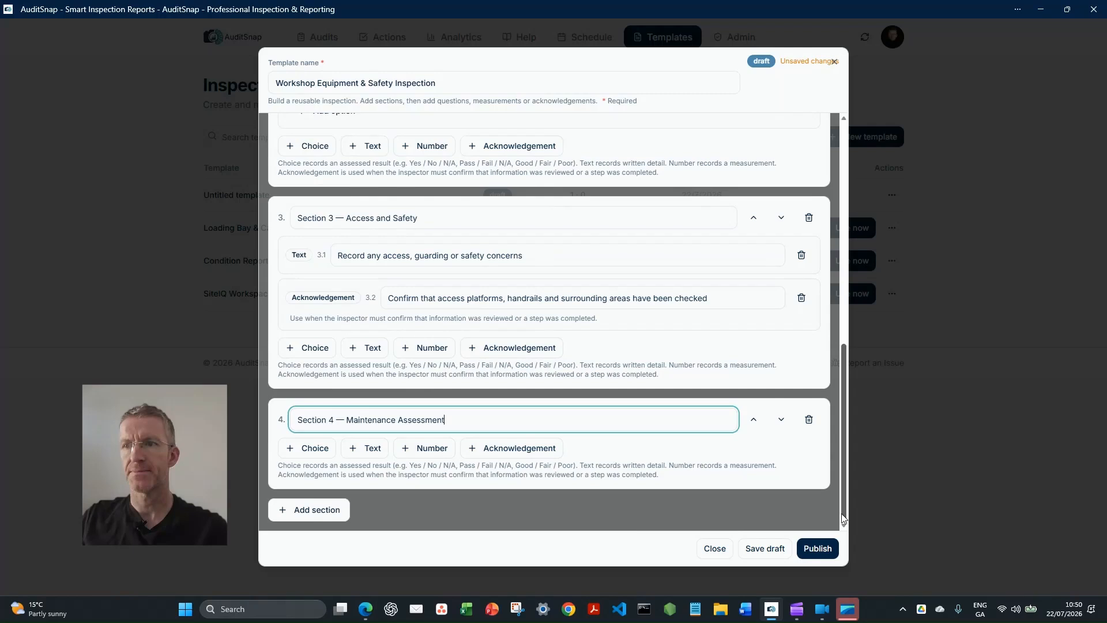
Step: Add a text item "Summarise any maintenance or follow-up required" and a choice item "Overall maintenance requirement" to the Maintenance Assessment section
key(alt+Tab)
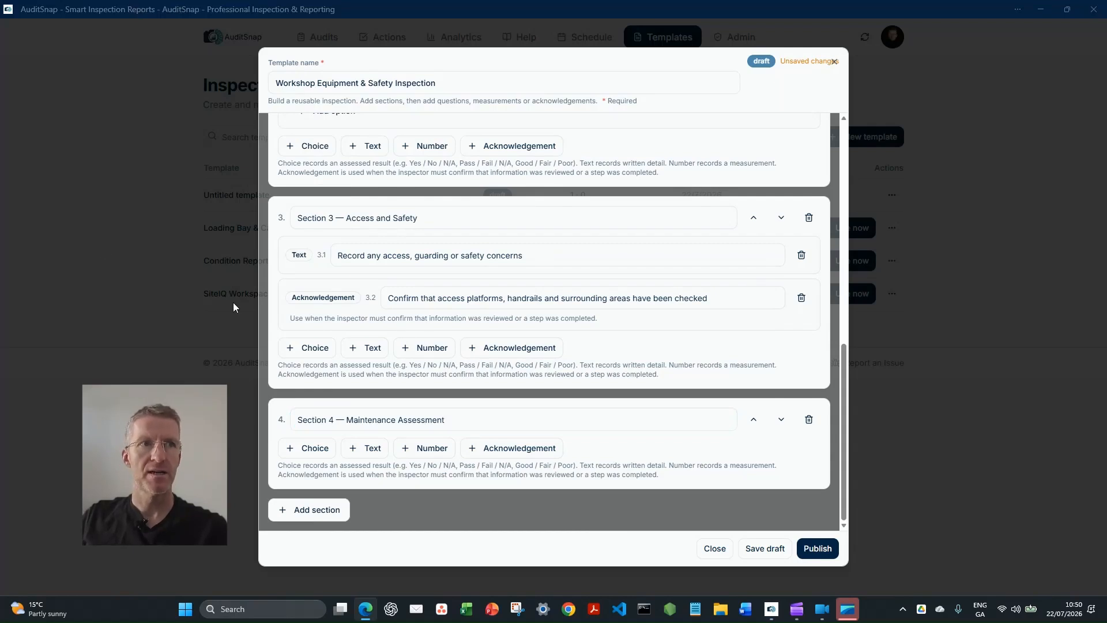
click(361, 448)
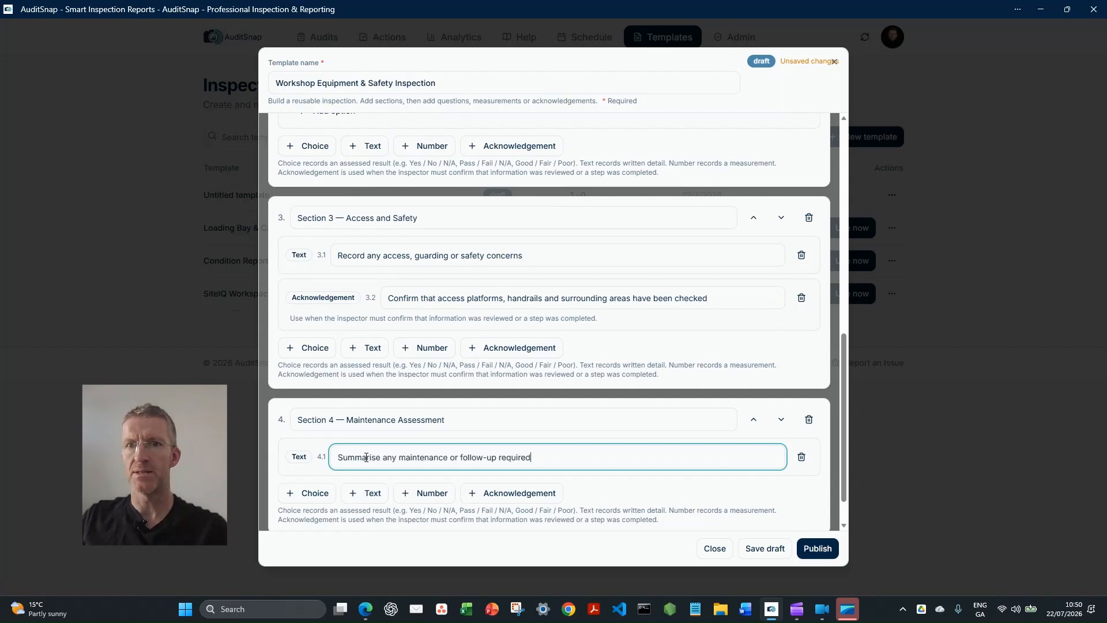
text(Summarise any maintenance or follow-up required)
scroll(361, 457, down, 1)
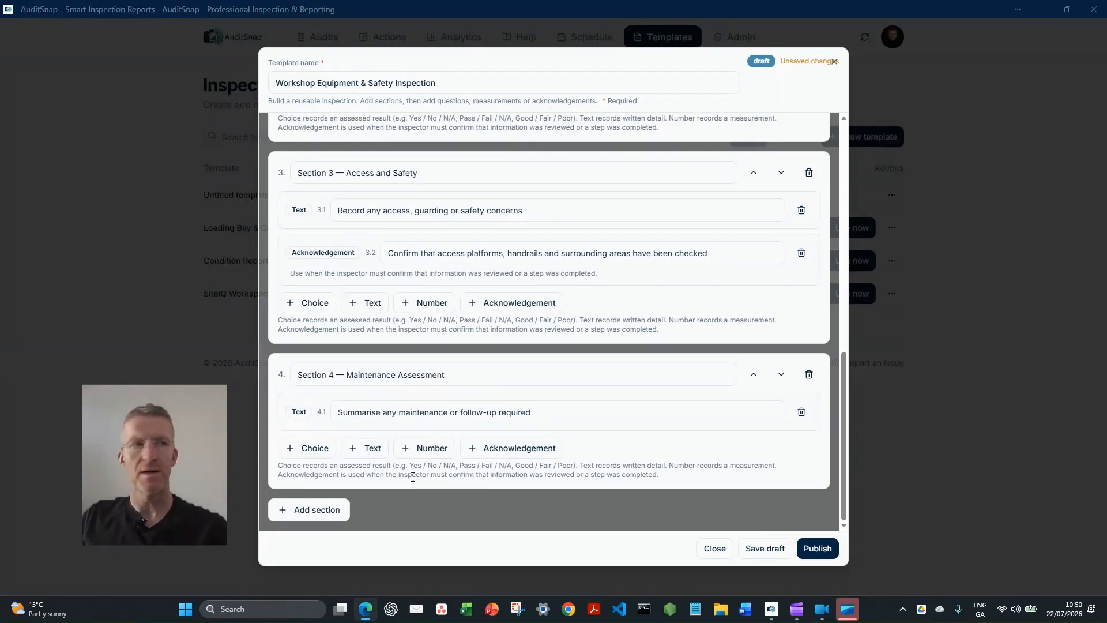
click(309, 448)
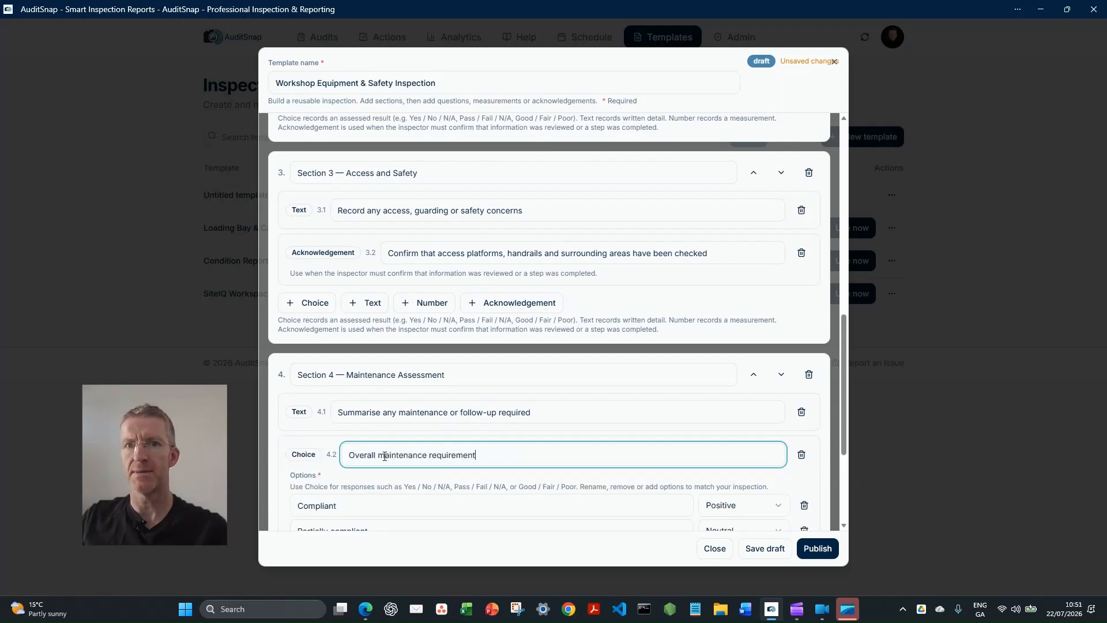
Step: Rename the first three options of the overall maintenance requirement question to "Good condition", "Minor wear — monitor" and "Repair required"
scroll(385, 440, down, 3)
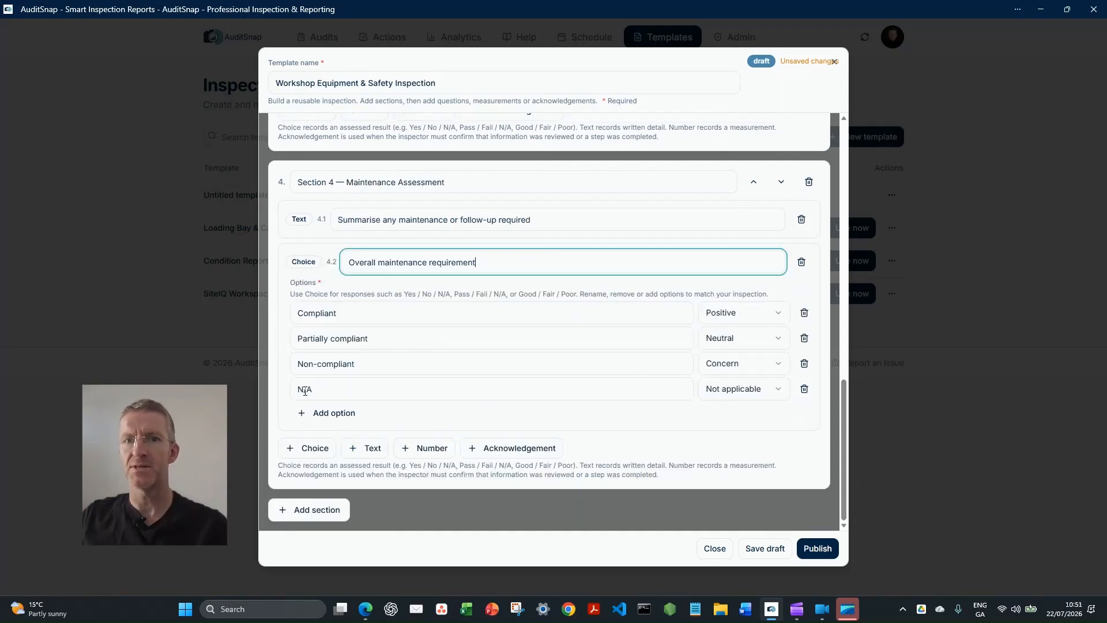
key(alt+Tab)
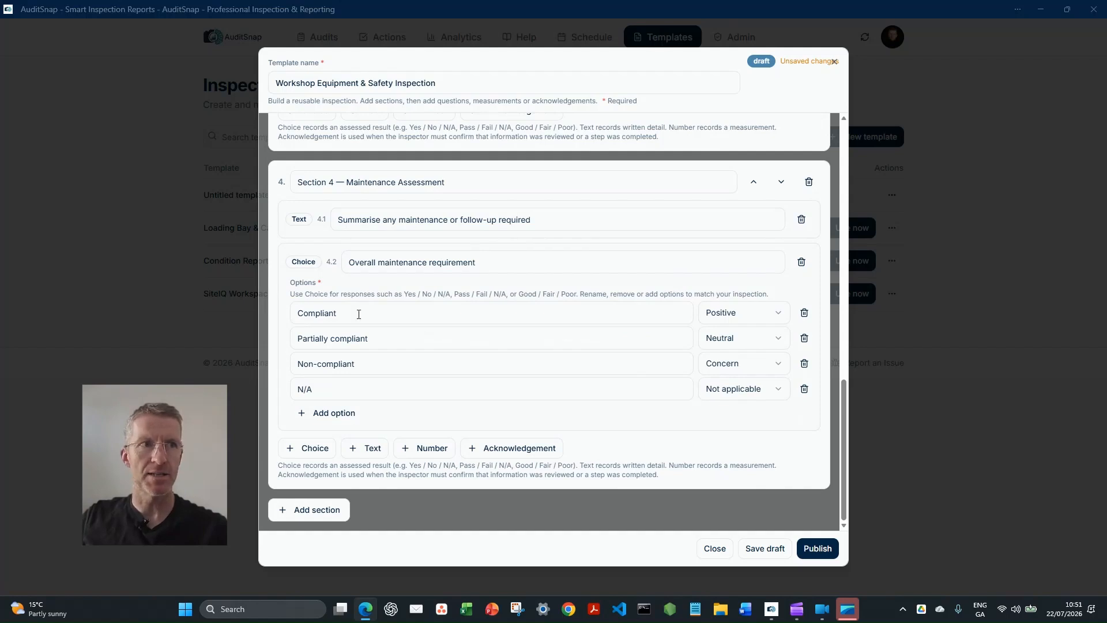
drag(358, 314, 288, 316)
text(Good condition)
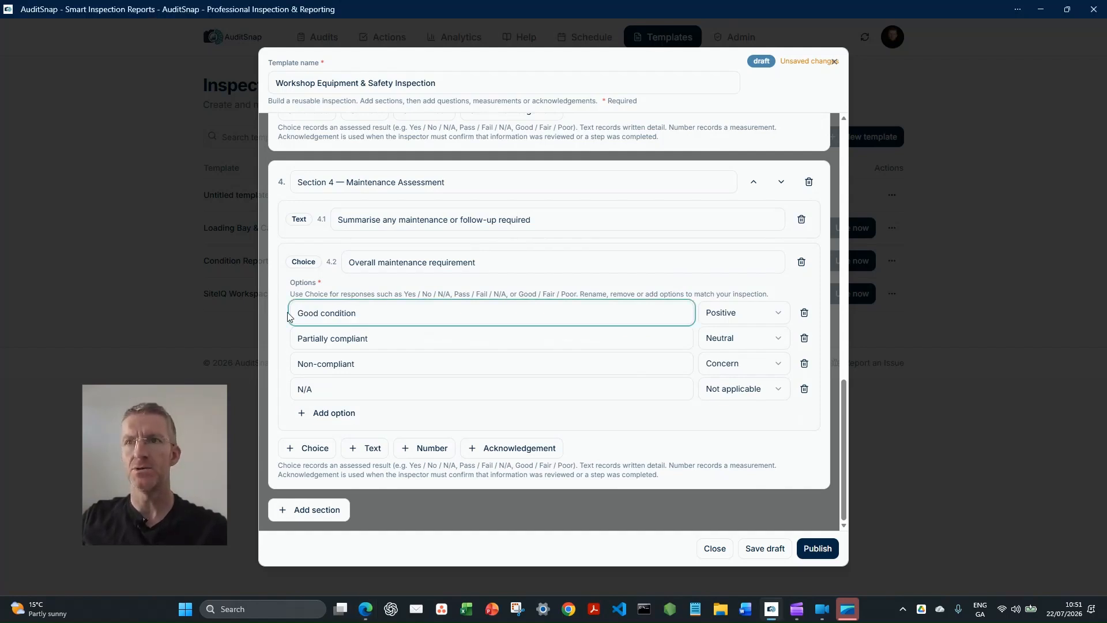
key(alt+Tab)
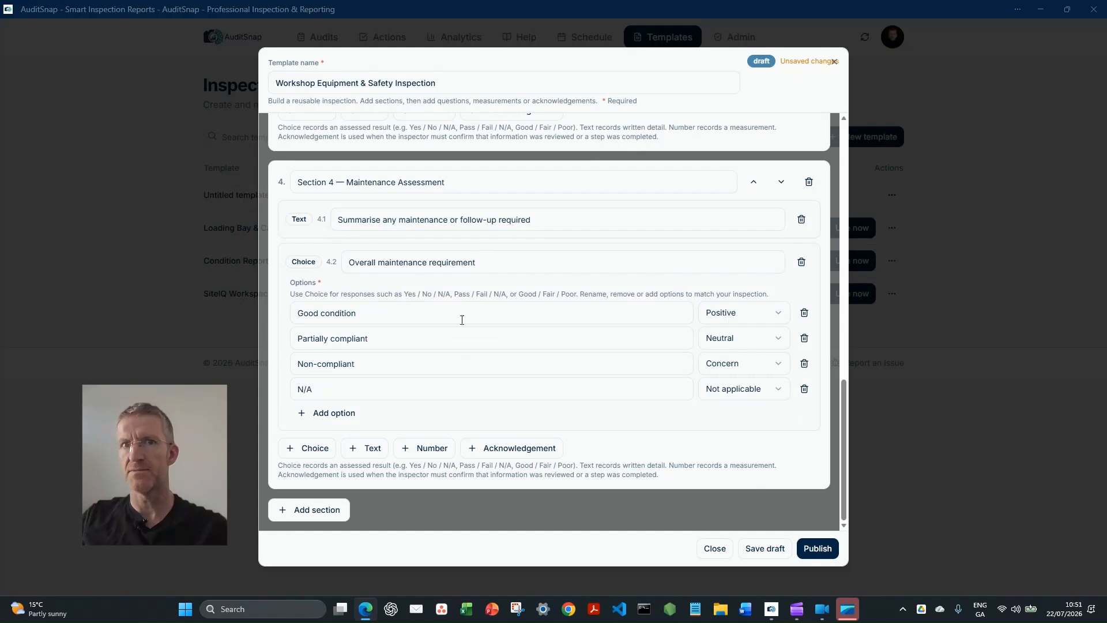
drag(389, 340, 254, 342)
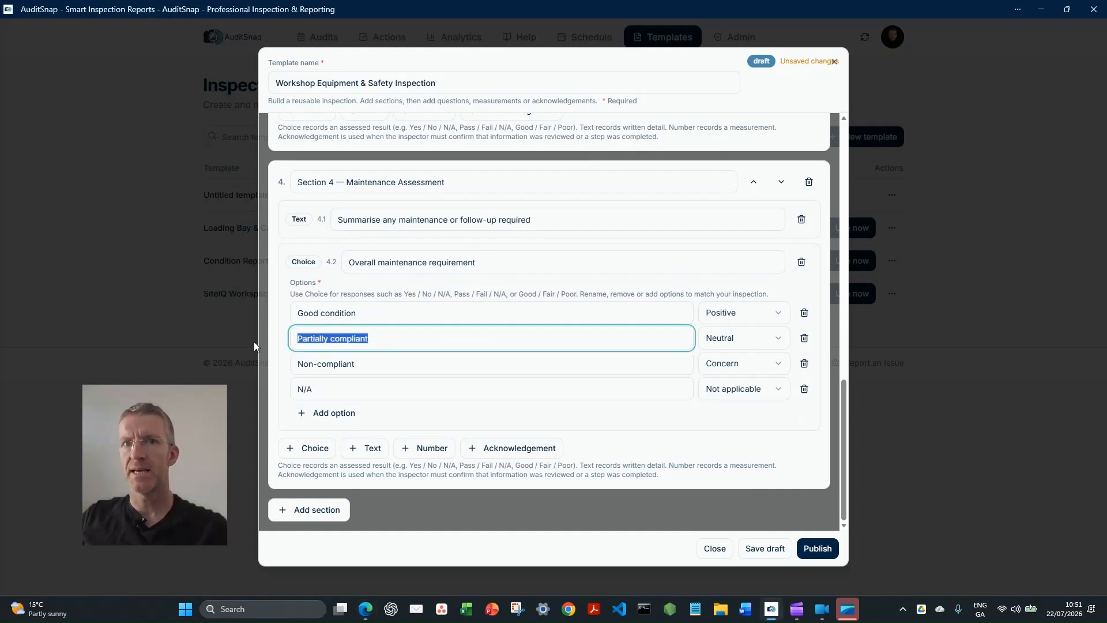
text(Minor wear — monitor)
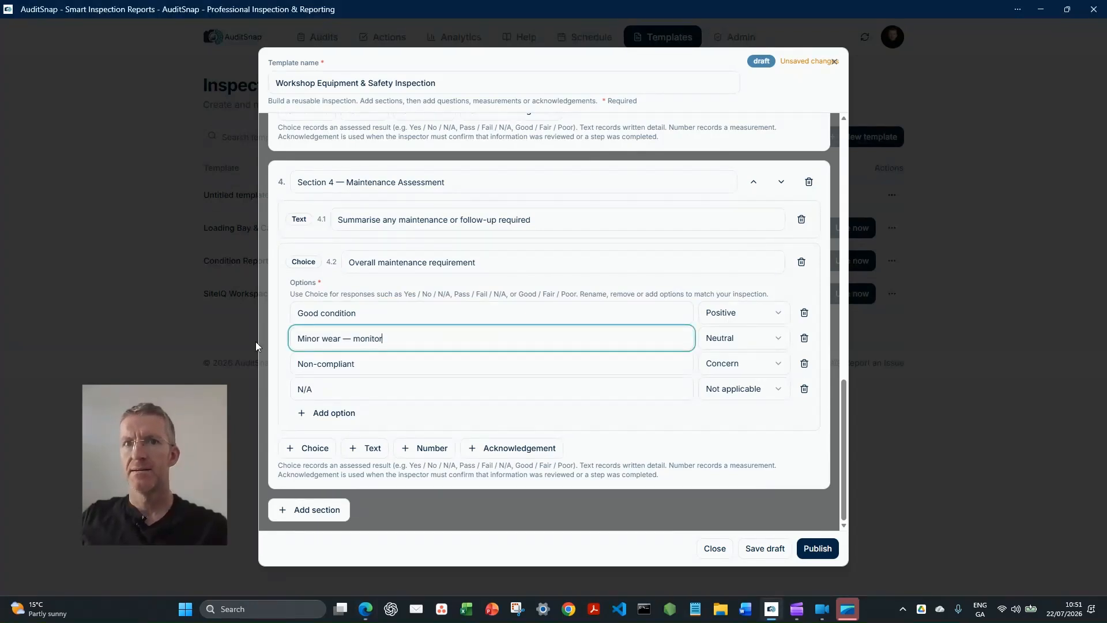
key(alt+Tab)
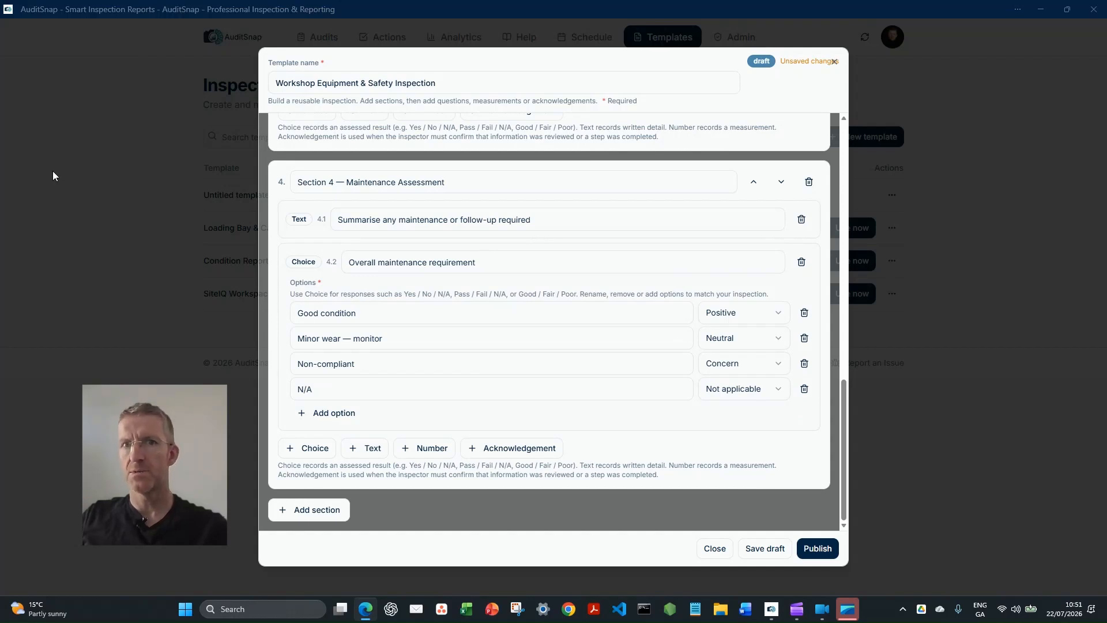
drag(378, 365, 291, 365)
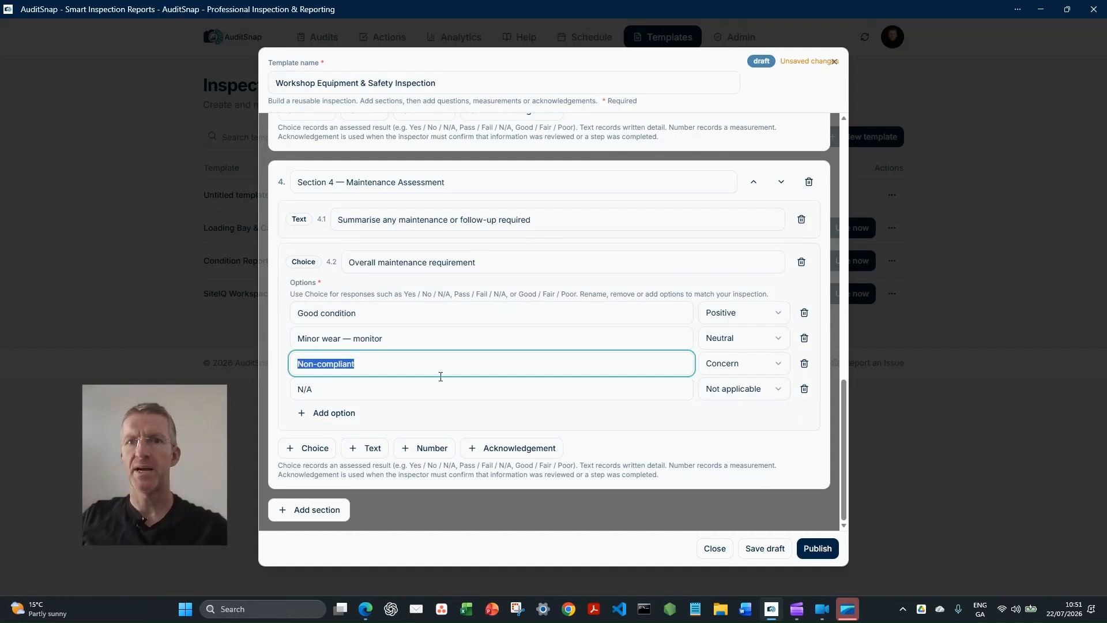
text(Repair required)
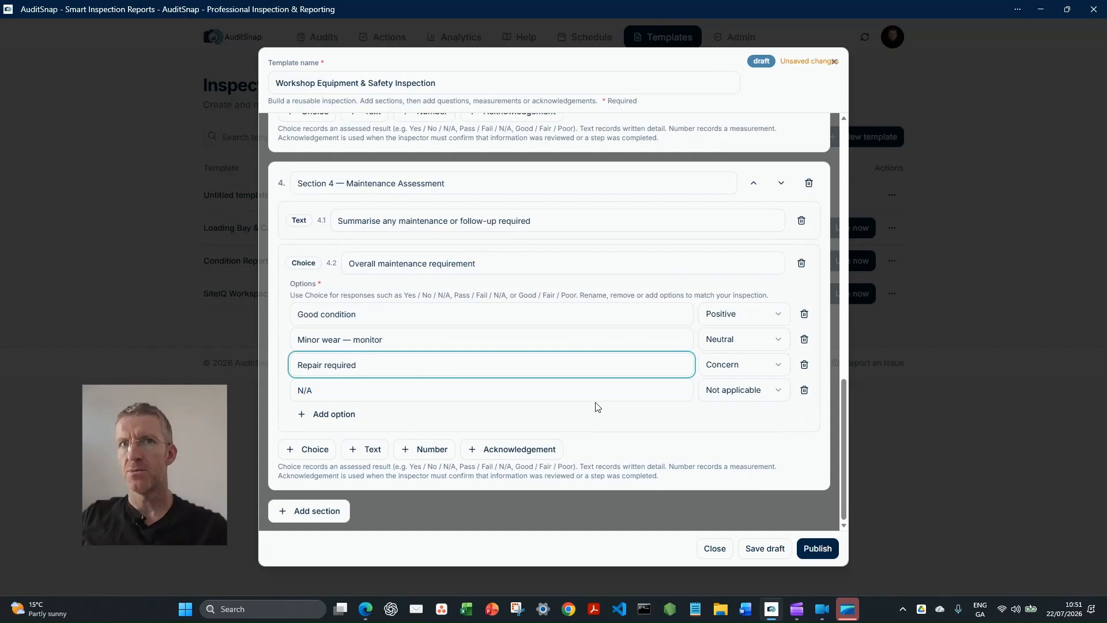
Step: Review all sections of the Workshop Equipment & Safety Inspection template and publish it
scroll(597, 407, up, 5)
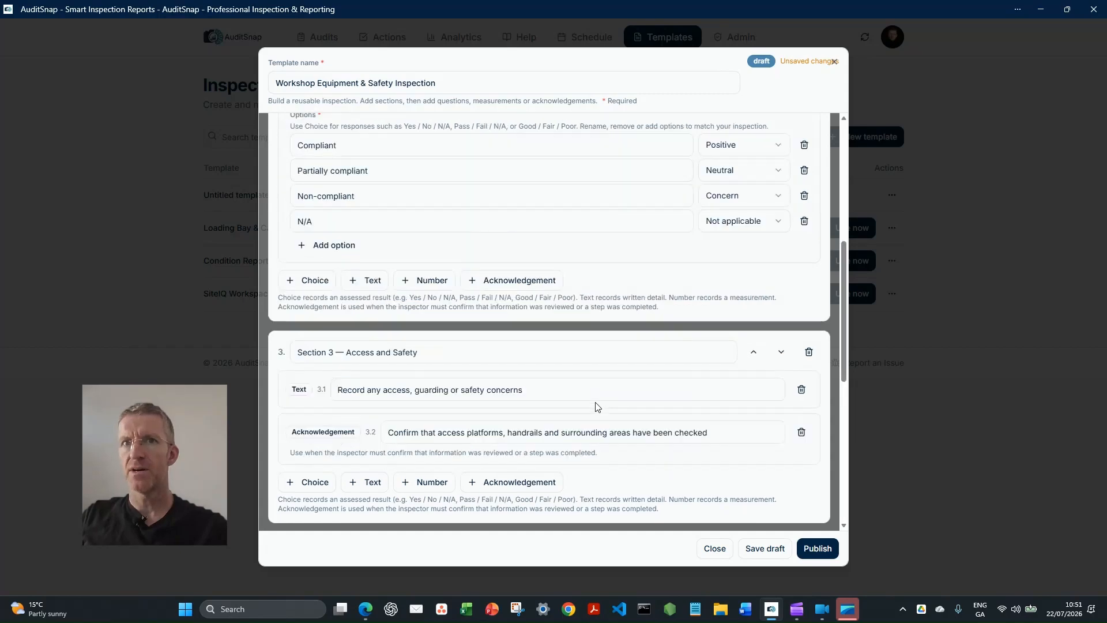
scroll(597, 407, up, 4)
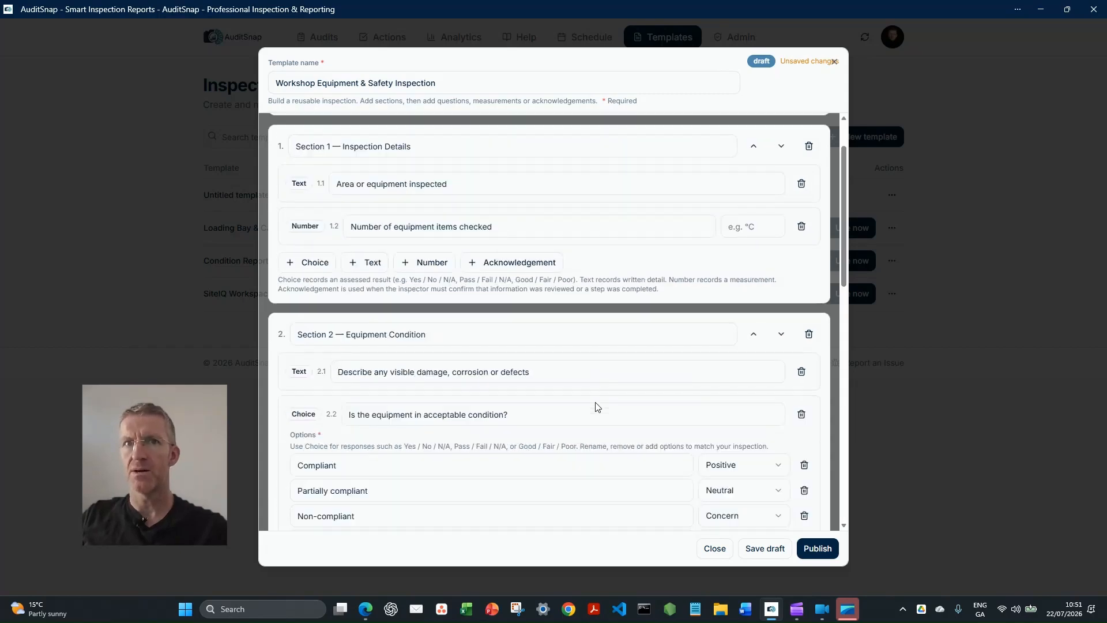
scroll(597, 407, up, 1)
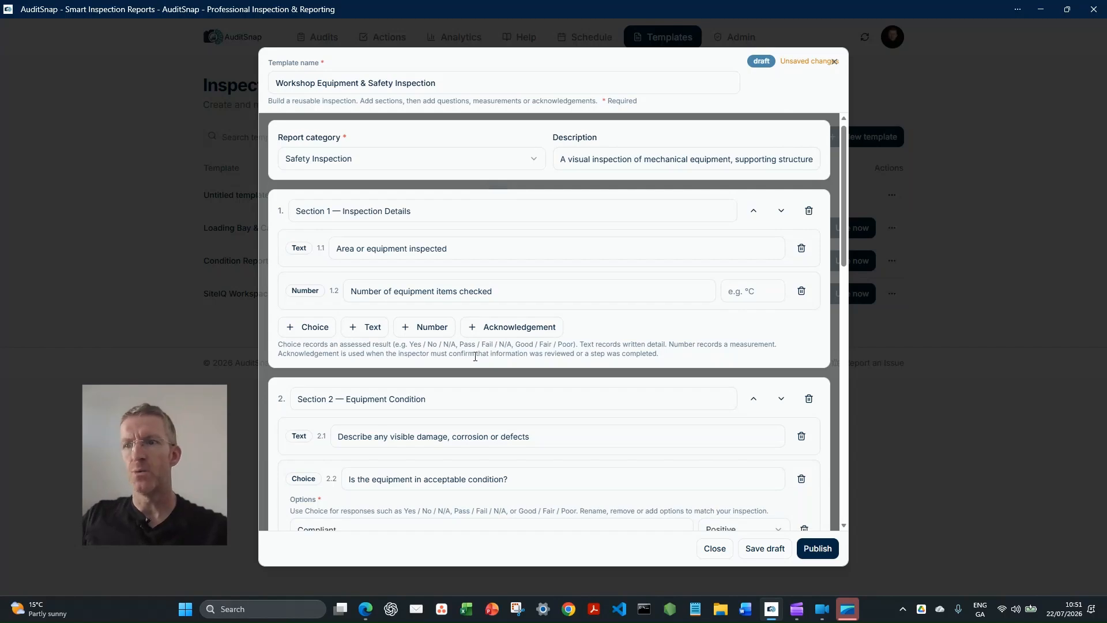
scroll(482, 249, down, 6)
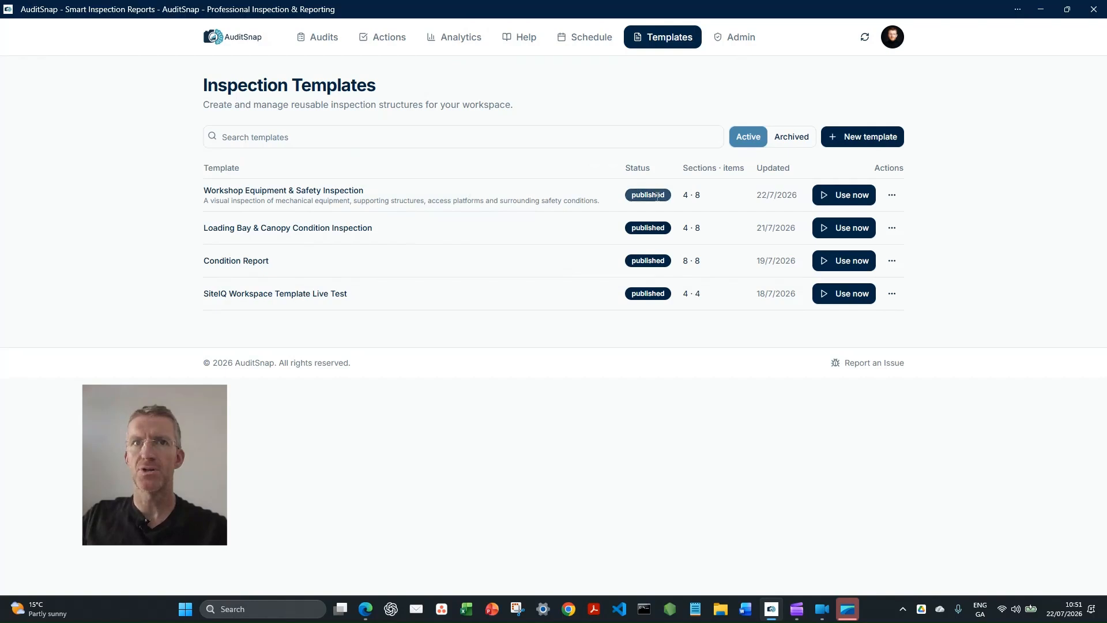
Step: Check which management actions are available for the Workshop Equipment & Safety Inspection template, without choosing one
click(892, 195)
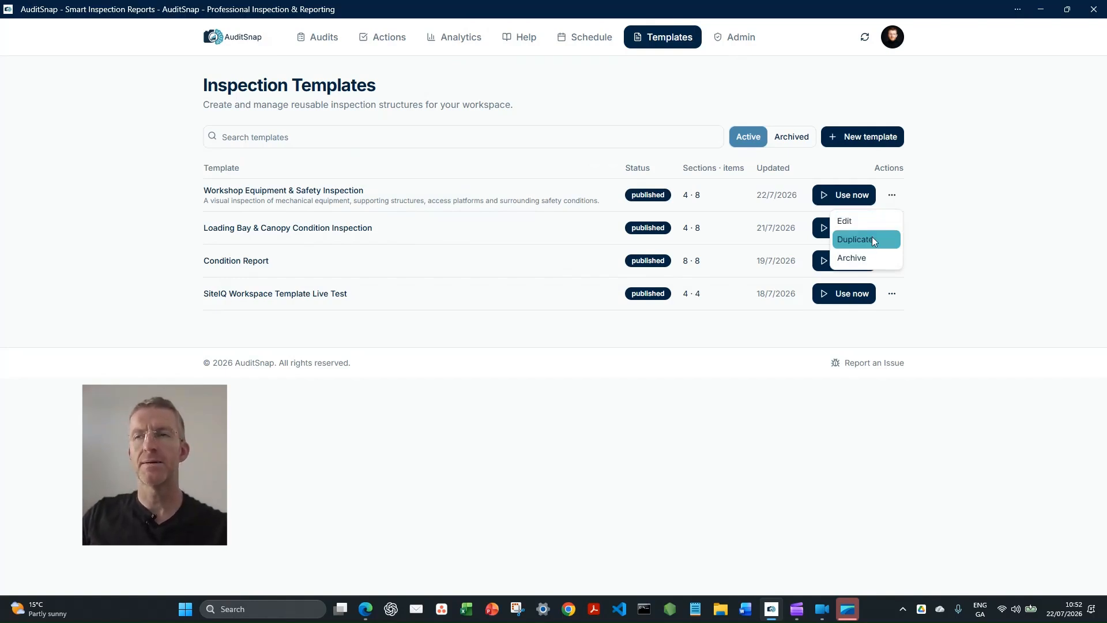
click(967, 195)
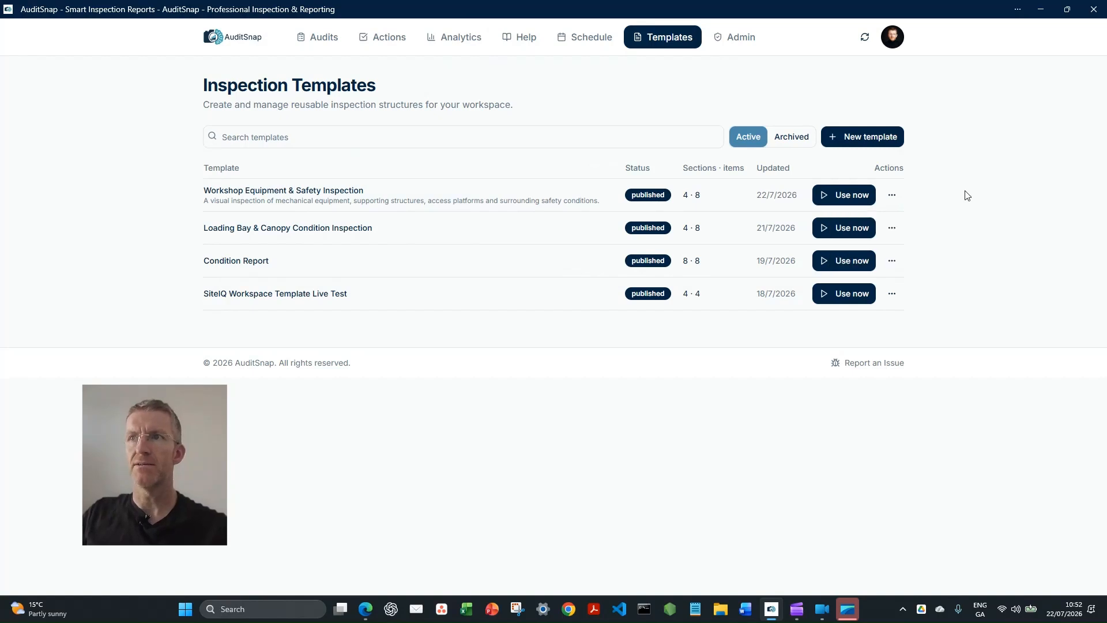